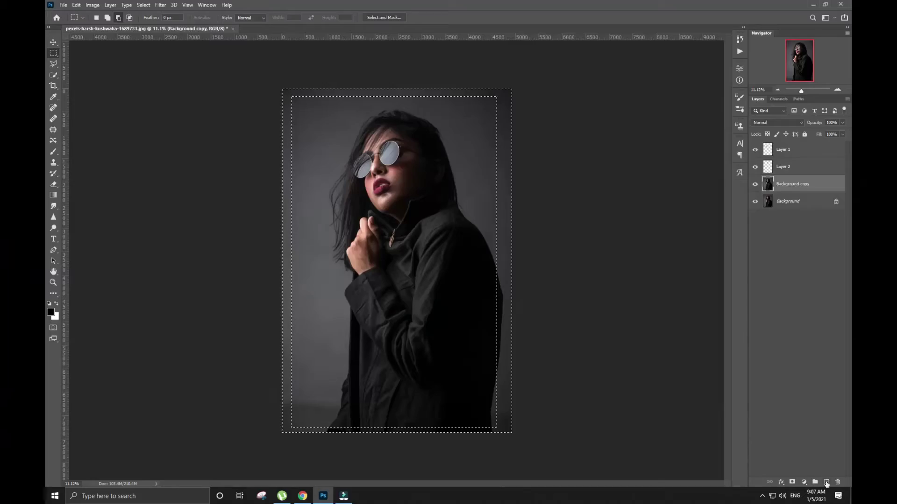
Fill the frame selection with black on a new layer, then deselect
click(826, 484)
key(x)
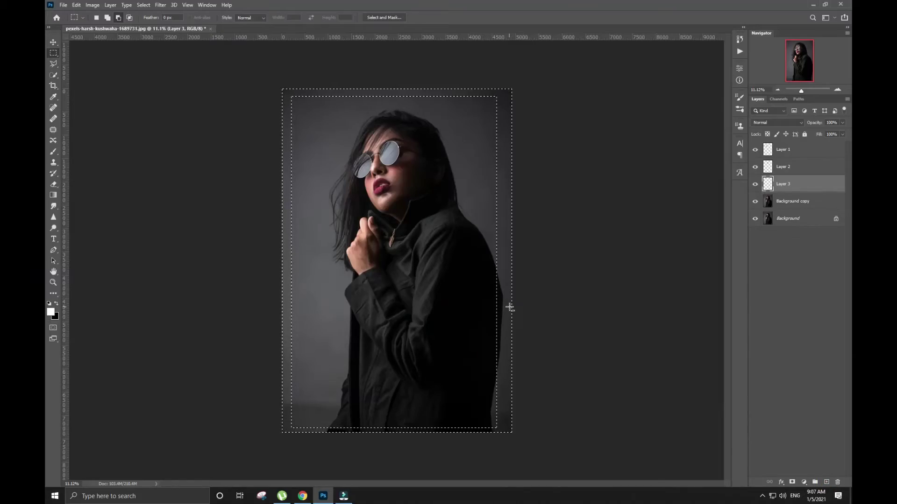
key(ctrl+BackSpace)
key(ctrl+d)
Apply a 654.6-pixel Gaussian Blur to the black frame
click(161, 5)
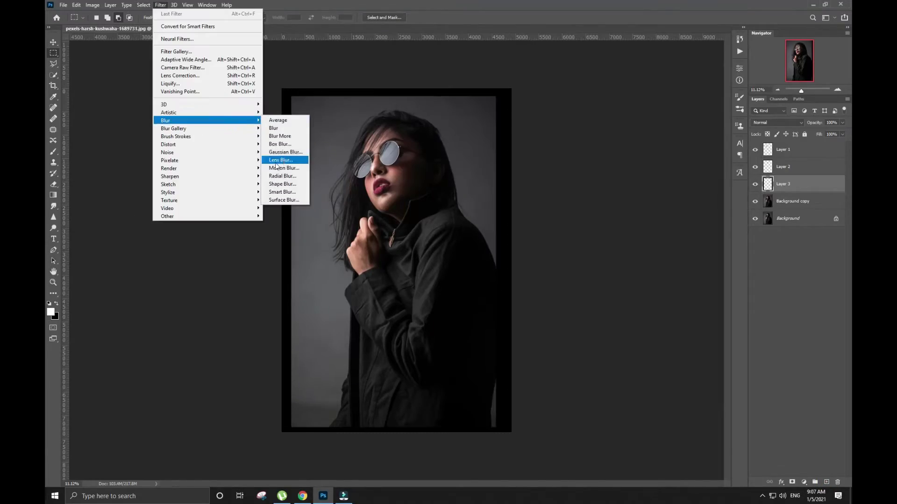
click(286, 155)
drag(632, 214, 638, 215)
drag(593, 85, 644, 104)
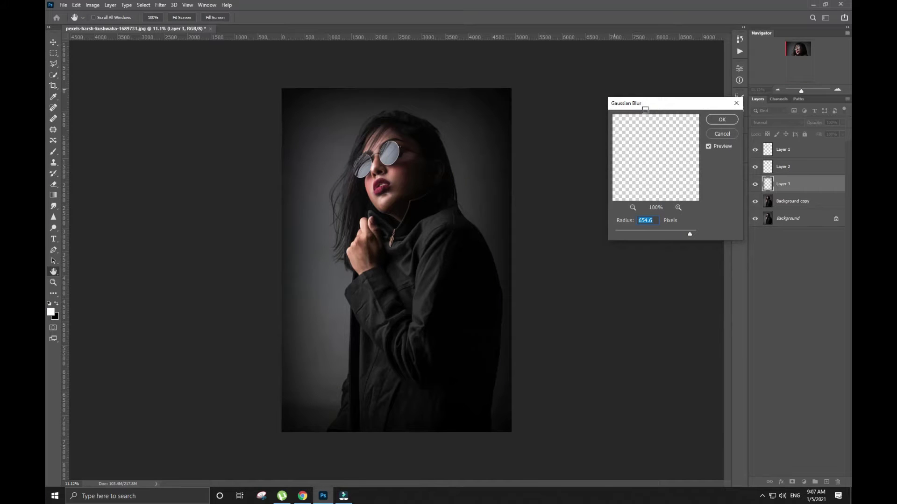
click(722, 120)
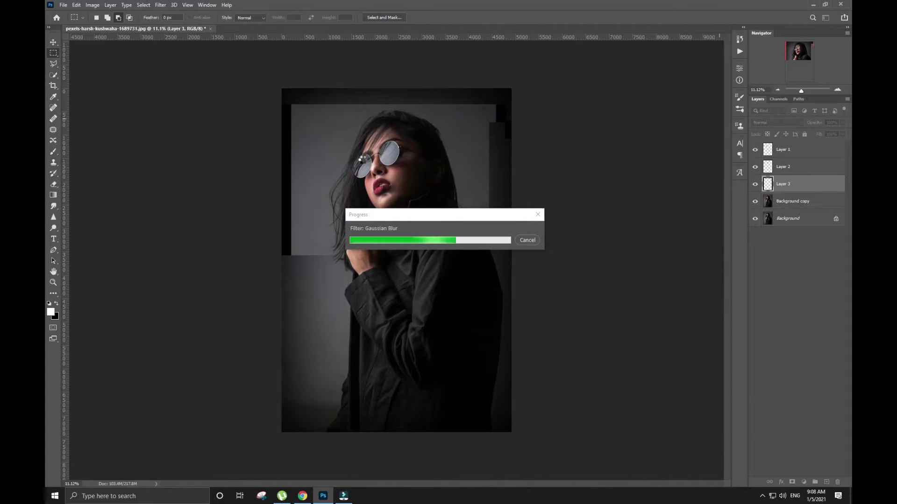
Duplicate the blurred vignette layer to strengthen the darkening
scroll(390, 164, down, 2)
scroll(390, 164, up, 2)
key(v)
key(ctrl+j)
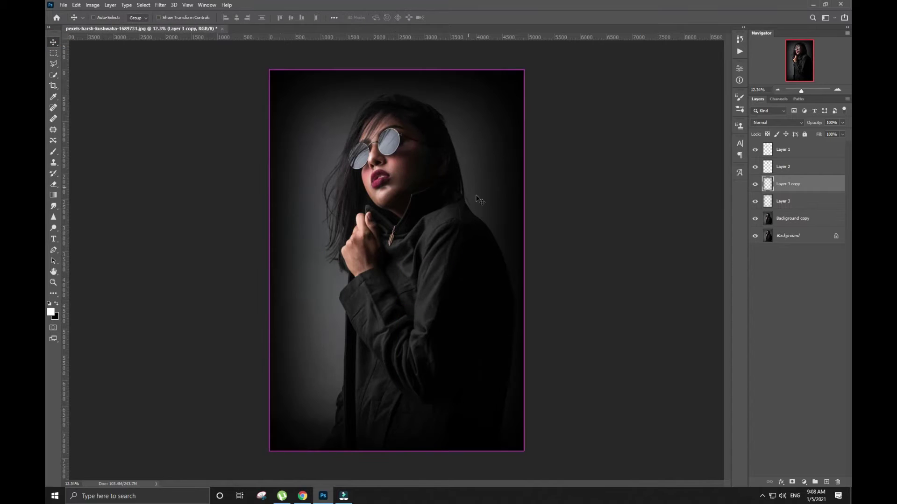
Add a yellow Color Overlay layer style to the Layer 2 lens
click(779, 169)
double_click(831, 166)
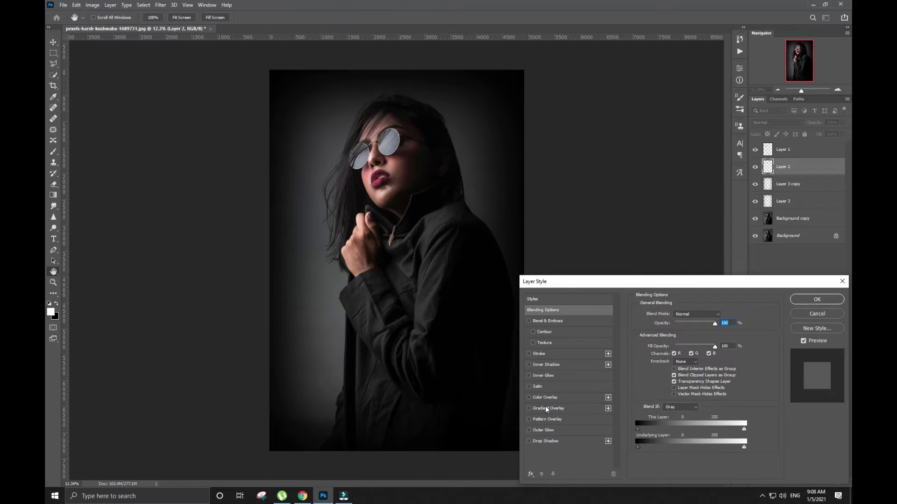
click(545, 398)
click(689, 315)
click(688, 315)
drag(665, 281, 677, 100)
Try blend modes for the Layer 2 overlay, then confirm the yellow lens style
click(691, 135)
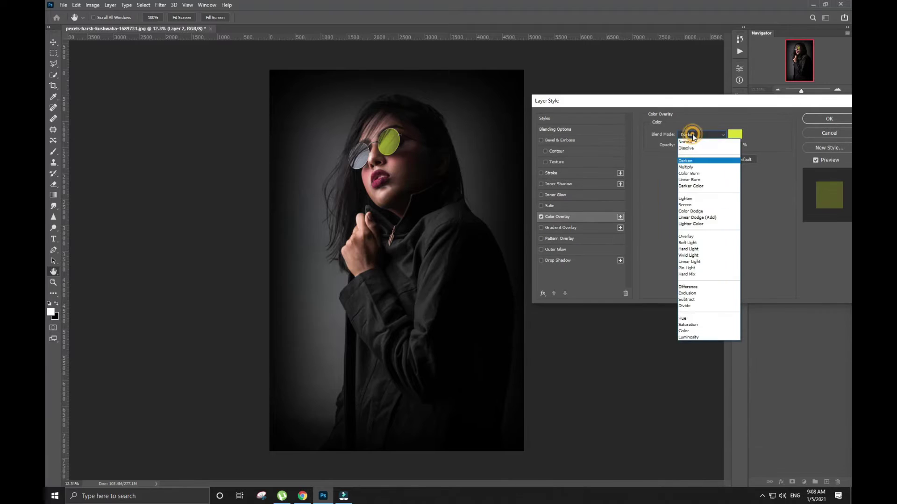
click(696, 172)
scroll(688, 135, down, 3)
scroll(688, 136, down, 3)
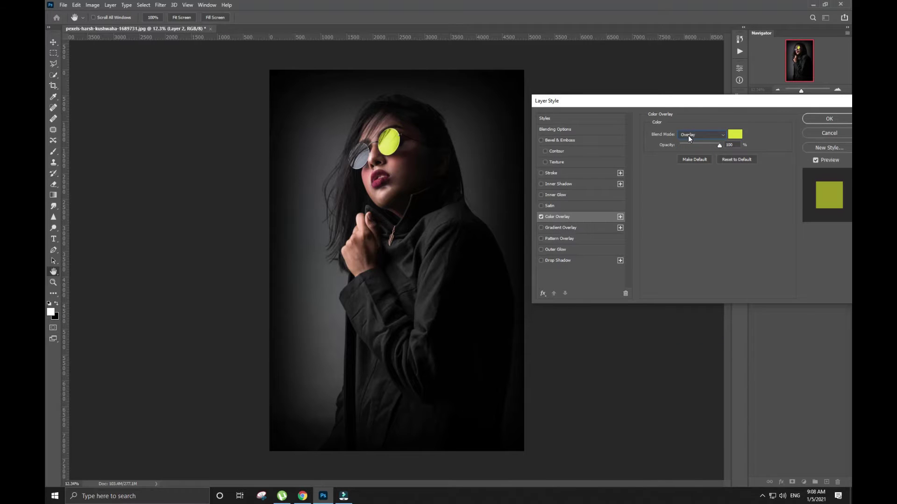
scroll(688, 136, down, 3)
scroll(688, 136, down, 6)
scroll(688, 136, down, 1)
scroll(688, 135, up, 9)
scroll(688, 136, up, 2)
scroll(687, 136, down, 2)
scroll(687, 136, up, 2)
click(825, 120)
Give Layer 1's lens the same yellow Color Overlay style
click(810, 150)
double_click(810, 150)
click(543, 216)
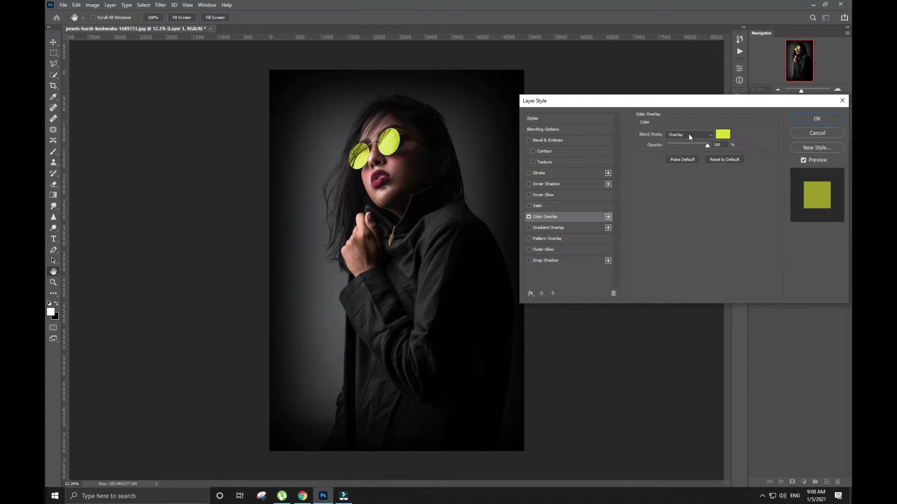
click(817, 118)
scroll(517, 203, down, 1)
click(63, 5)
Place the sun PNG from G:\Png Files as an embedded image over the face
click(75, 162)
click(103, 274)
double_click(374, 73)
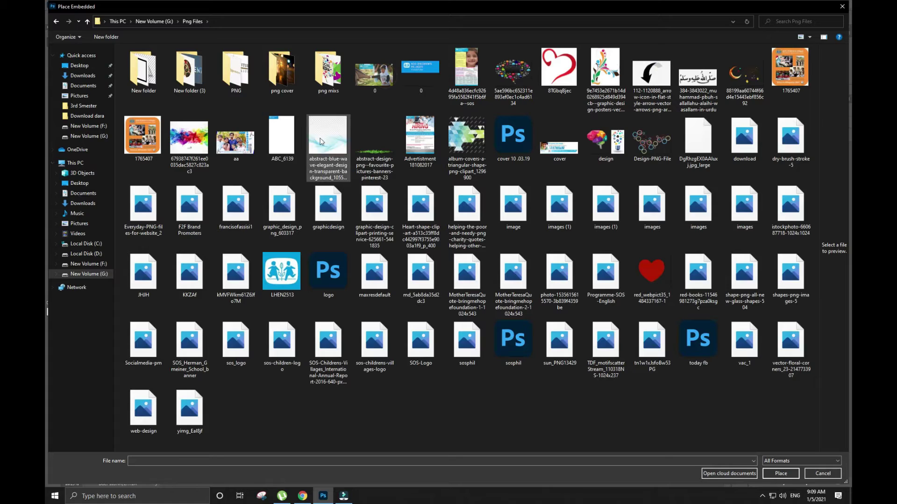
double_click(574, 341)
drag(395, 262, 388, 157)
key(Return)
Scale the sun image to about 75% over the lens
right_click(813, 154)
click(695, 279)
key(ctrl+t)
drag(413, 190, 390, 161)
key(Return)
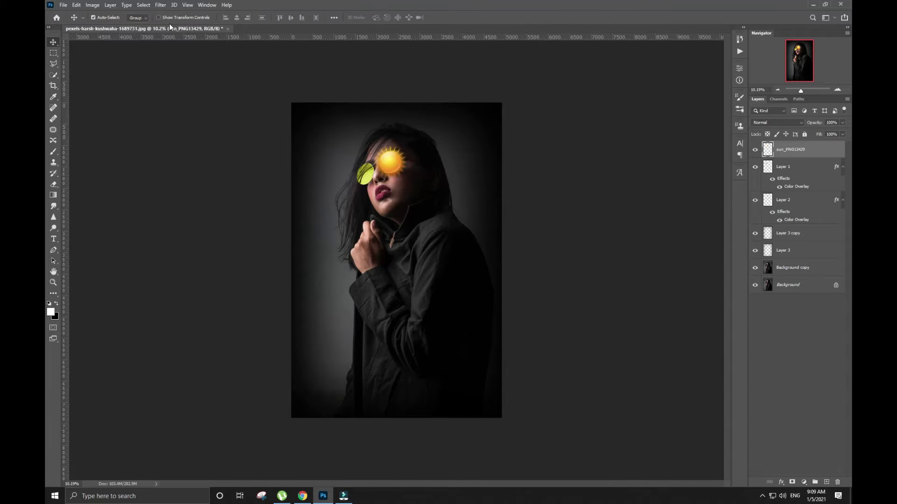
Blur the sun with a roughly 159 px Gaussian Blur and duplicate it onto the other lens
click(160, 5)
click(201, 120)
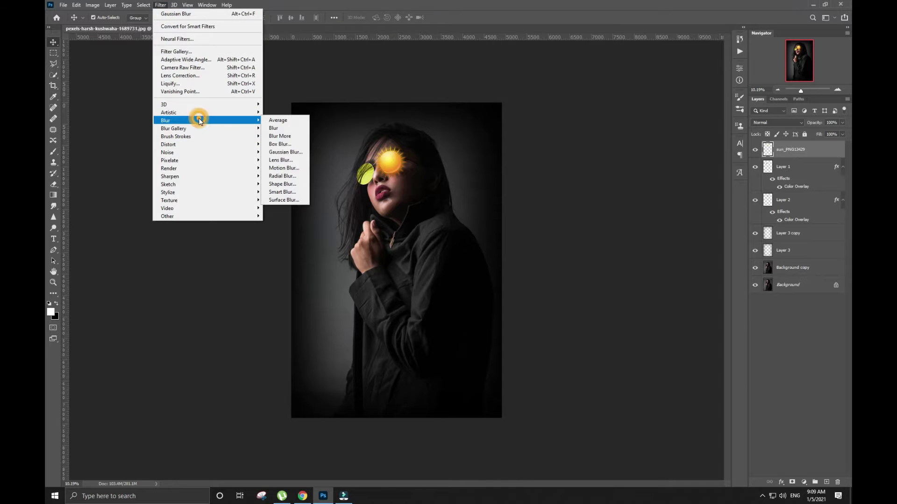
click(280, 159)
click(624, 243)
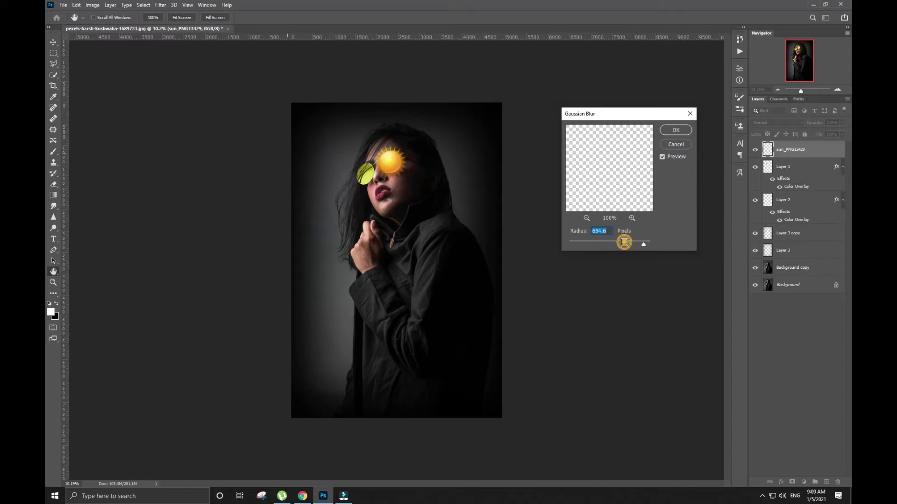
click(624, 242)
mouse_move(624, 242)
mouse_down()
mouse_move(601, 244)
mouse_move(613, 242)
mouse_up()
drag(624, 243, 630, 243)
click(675, 130)
key(ctrl+j)
drag(339, 165, 367, 178)
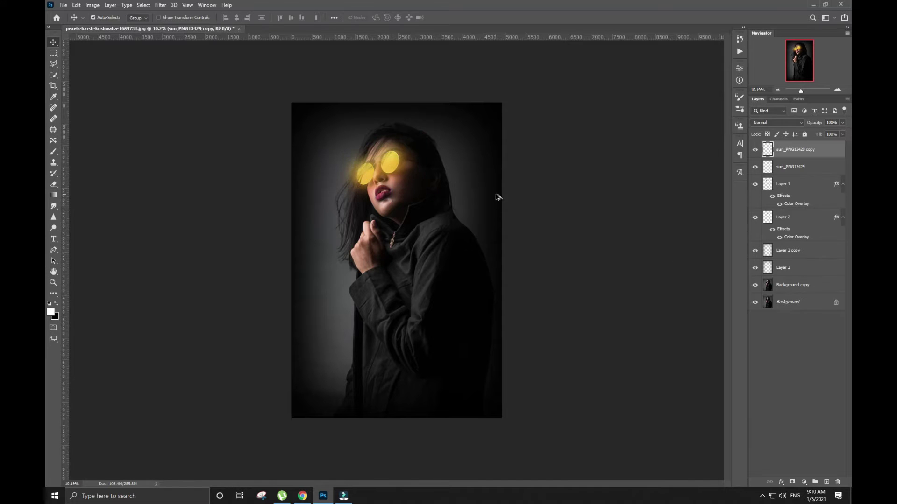
Trace the lips with the Pen tool on Background copy and make the outline a selection
scroll(367, 178, up, 5)
click(802, 286)
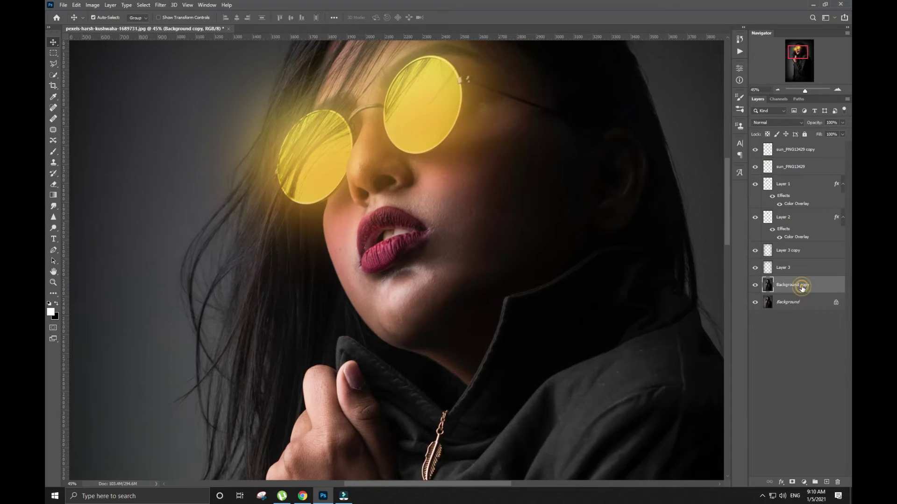
click(53, 64)
key(p)
click(429, 232)
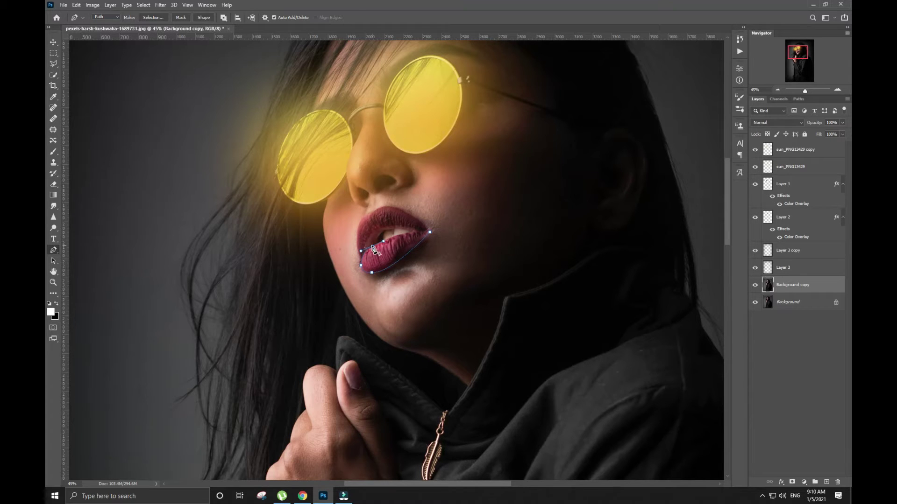
drag(429, 233, 430, 237)
right_click(430, 236)
click(455, 277)
key(Return)
Copy the selected lips to a new layer named 'lips'
key(ctrl+j)
double_click(786, 285)
text(lips)
key(Return)
Trace and refine a second lip path on Background copy, copying it to Layer 4
click(786, 302)
click(359, 259)
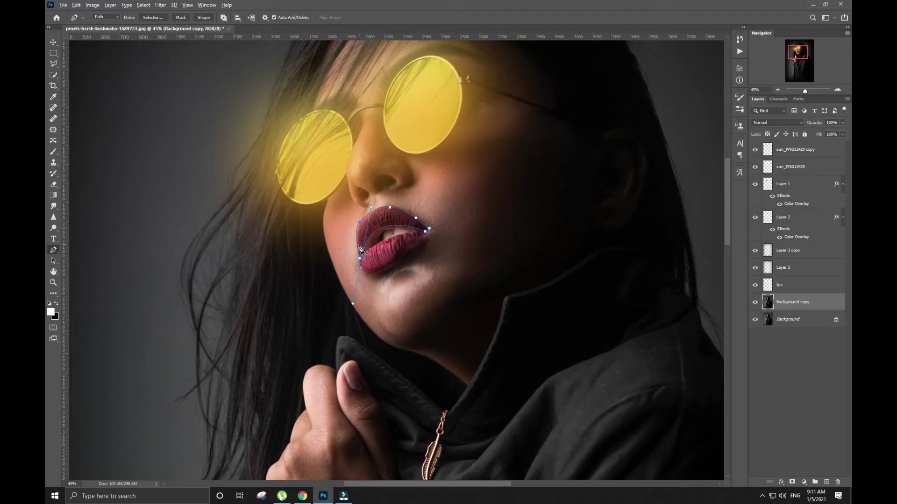
right_click(377, 213)
click(402, 252)
key(ctrl+z)
scroll(348, 227, up, 3)
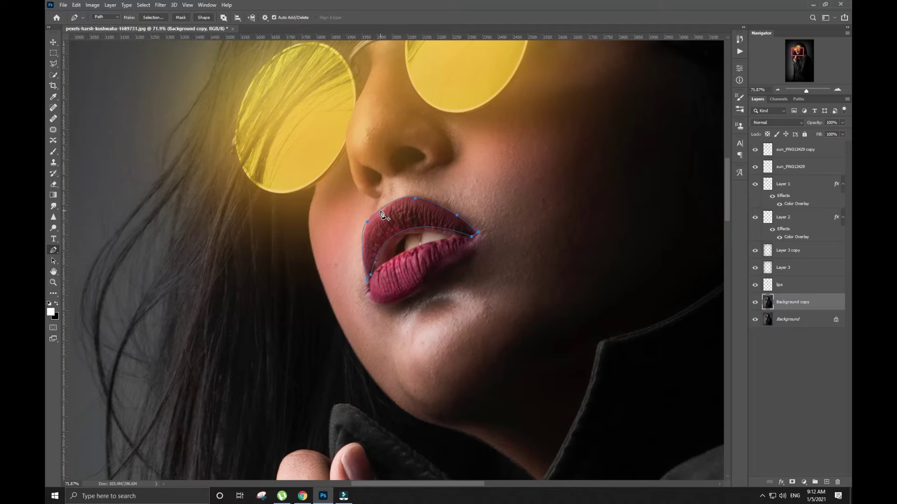
ctrl+click(374, 212)
right_click(421, 219)
click(423, 255)
key(ctrl+j)
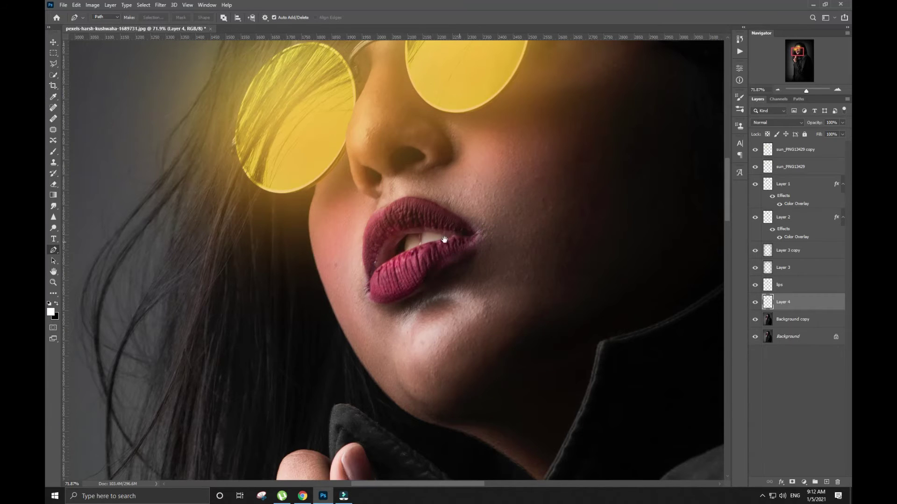
key(ctrl+0)
text(lips)
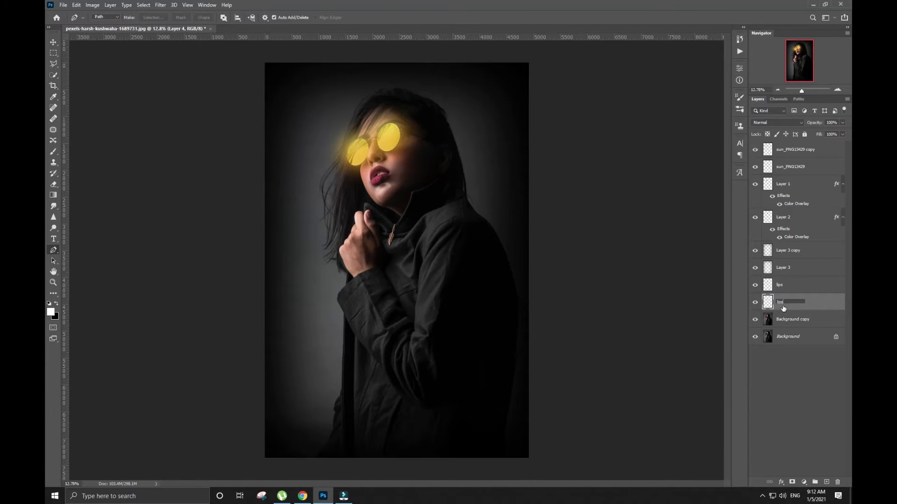
Add a red Color Overlay style to the lips layer
double_click(812, 302)
click(545, 216)
click(722, 134)
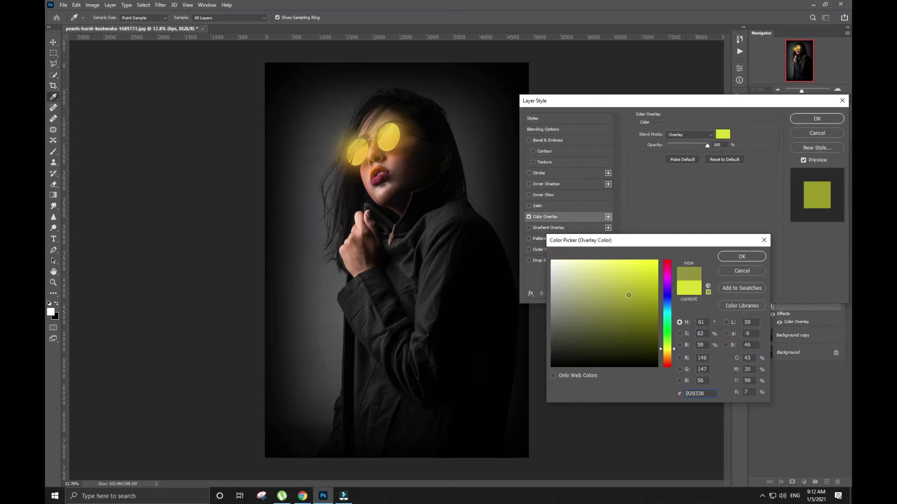
drag(667, 348, 667, 251)
click(742, 257)
Try Multiply and other blend modes, keep Overlay, and confirm the red lip style
click(688, 134)
click(684, 149)
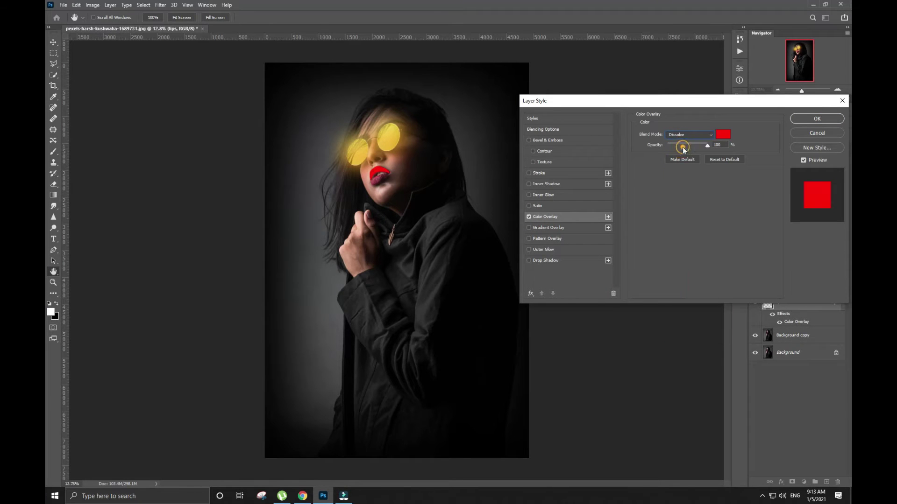
scroll(678, 136, down, 1)
scroll(408, 126, up, 3)
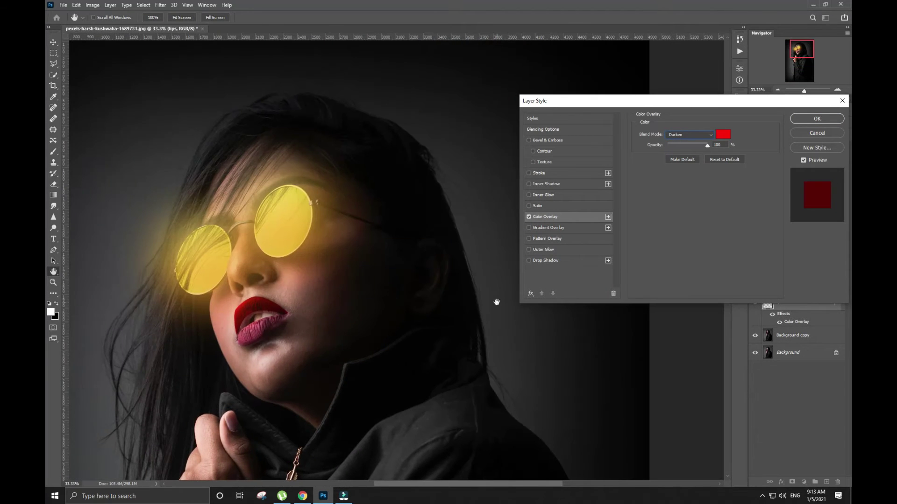
click(693, 135)
click(682, 235)
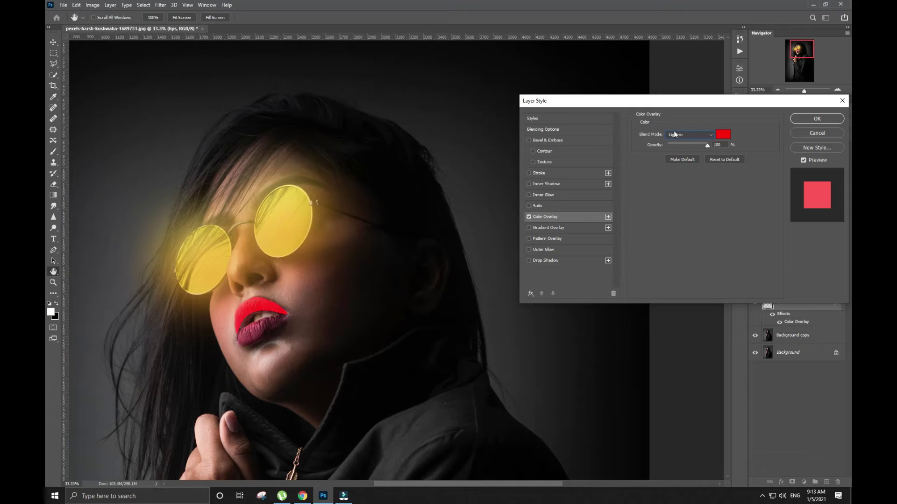
scroll(673, 134, down, 4)
scroll(674, 134, down, 5)
scroll(673, 134, down, 4)
click(674, 134)
click(680, 167)
click(689, 135)
click(681, 236)
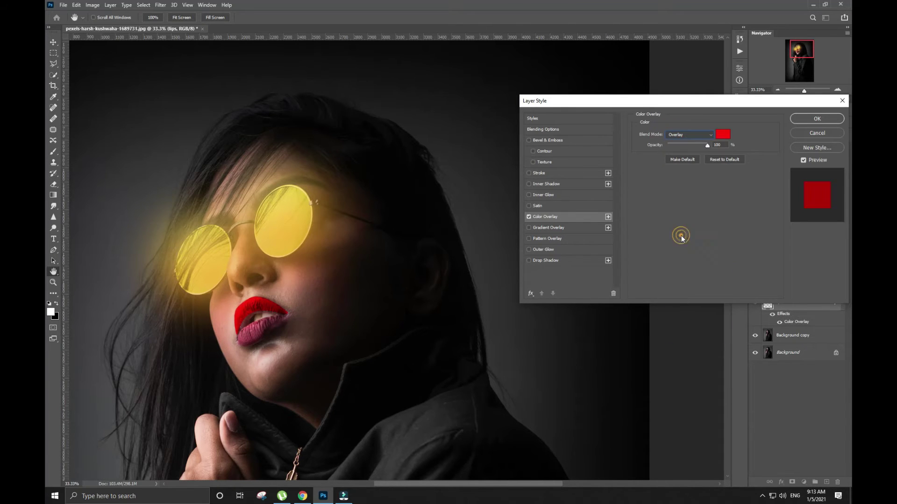
click(801, 119)
Change the lips overlay colour to a magenta tone
double_click(826, 287)
click(545, 217)
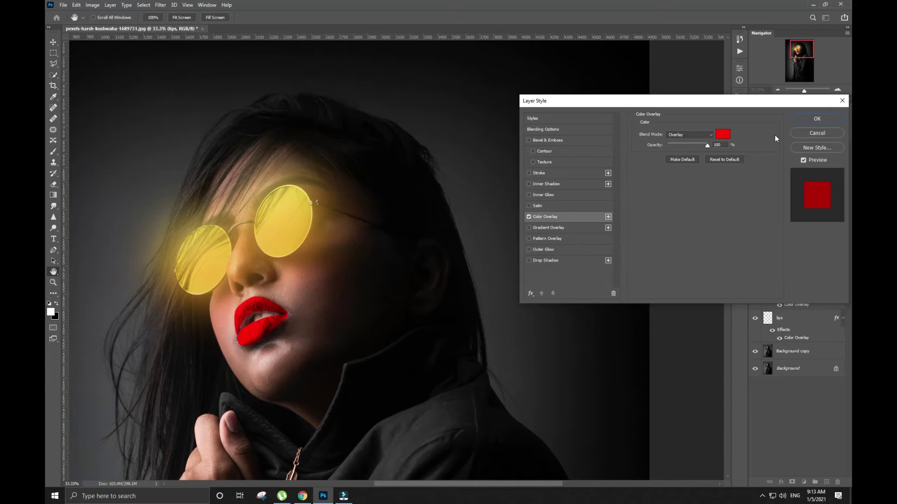
click(723, 134)
click(667, 353)
click(667, 279)
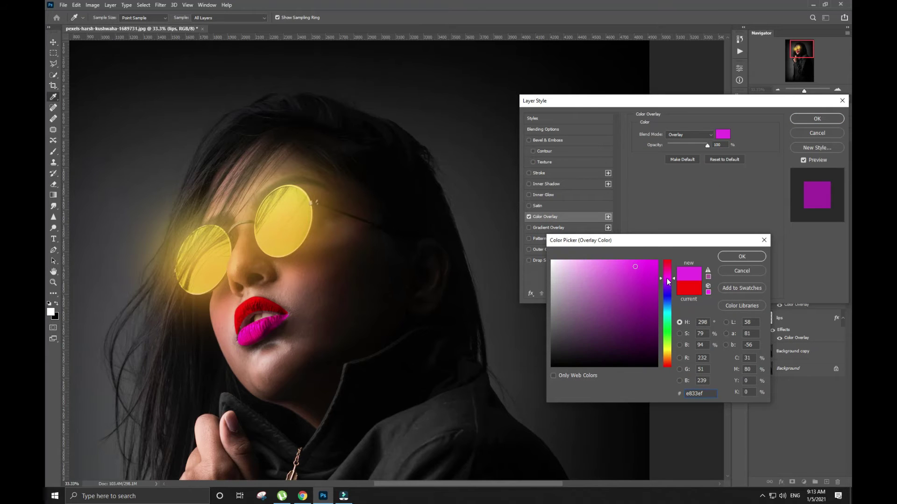
click(728, 257)
key(Return)
alt+scroll(407, 268, up, 5)
alt+scroll(370, 259, down, 8)
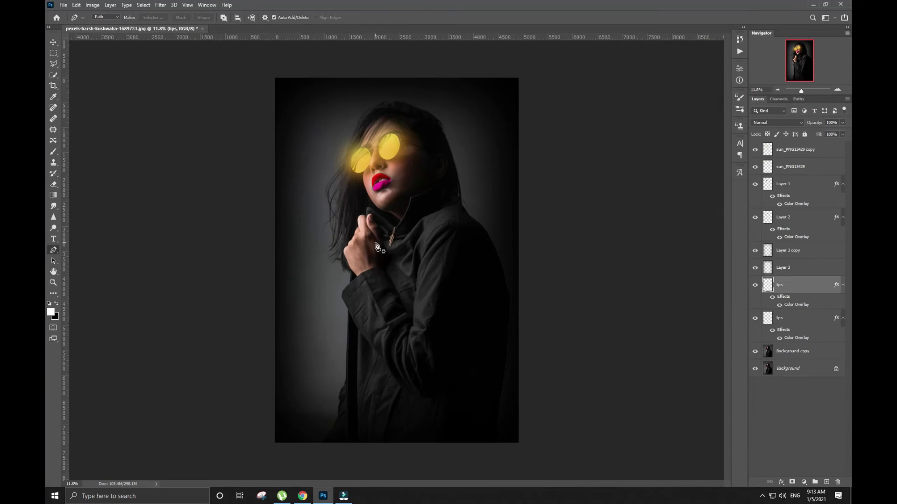
key(p)
scroll(318, 150, up, 2)
scroll(327, 147, down, 1)
Shift the lips overlay colour back to a bright red and close the style
double_click(826, 301)
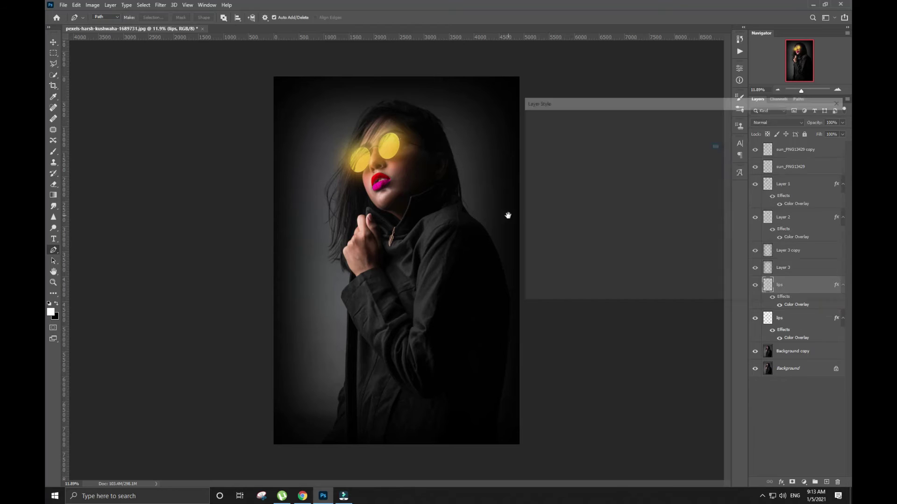
click(723, 134)
click(393, 162)
click(397, 141)
drag(667, 306, 664, 260)
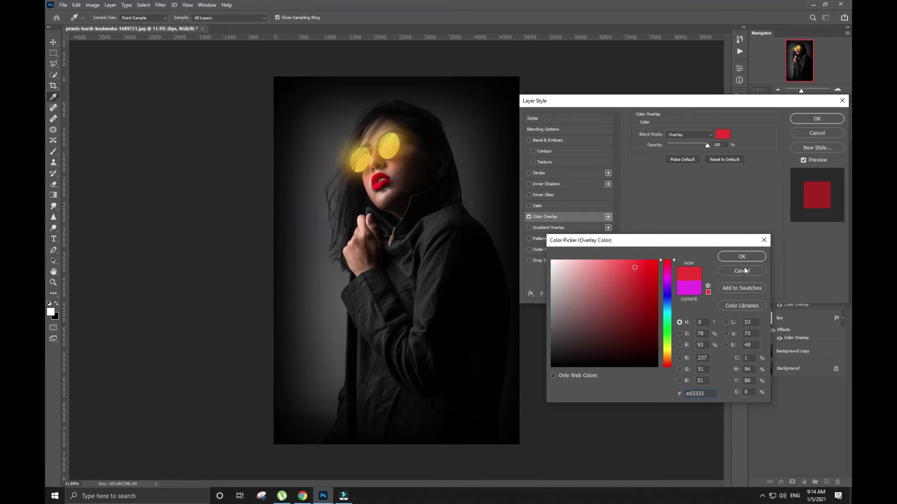
key(Return)
key(Return)
key(p)
scroll(447, 235, up, 3)
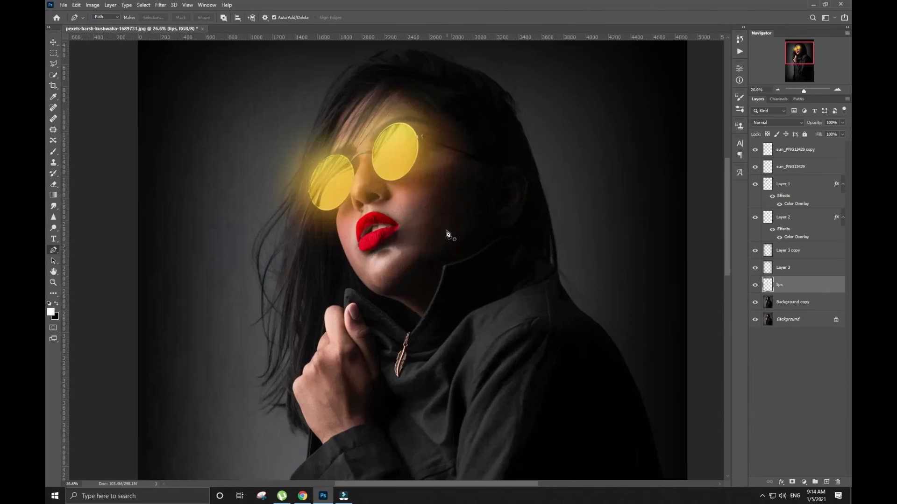
scroll(448, 234, down, 3)
Soften the lips with a Gaussian Blur of about 4.8 pixels
click(160, 5)
mouse_move(210, 121)
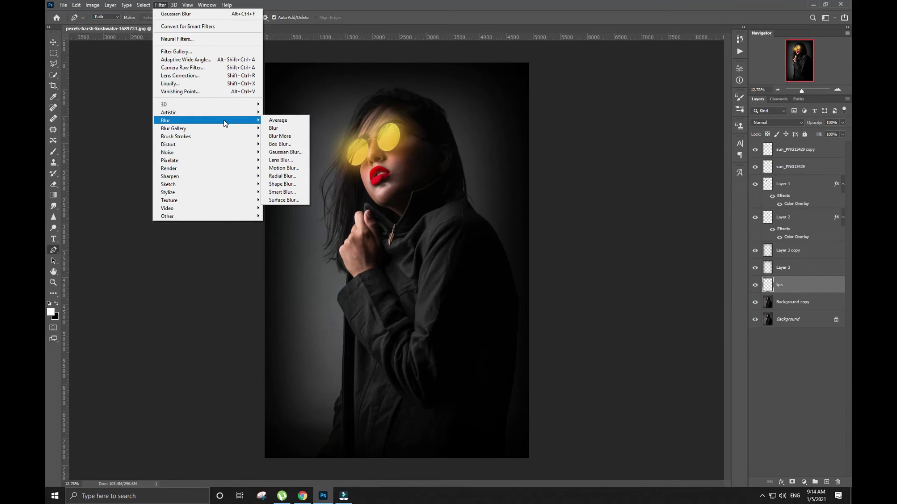
click(284, 151)
drag(603, 244, 591, 246)
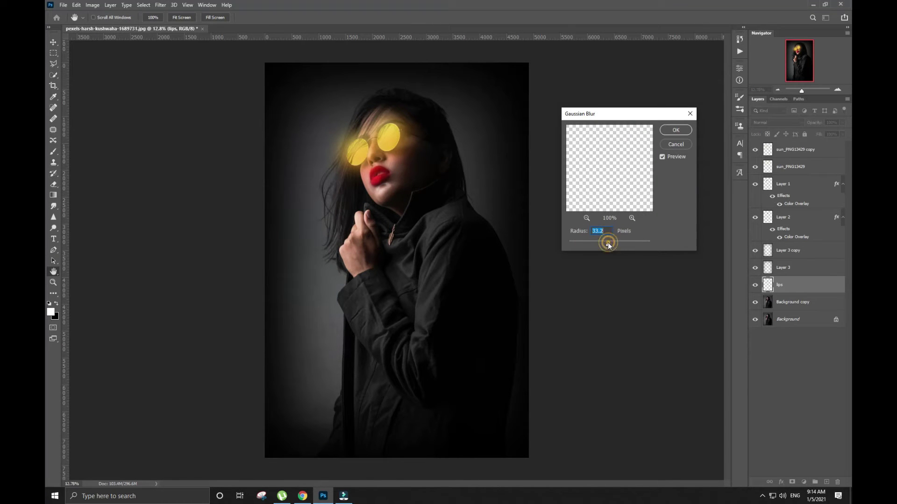
click(675, 130)
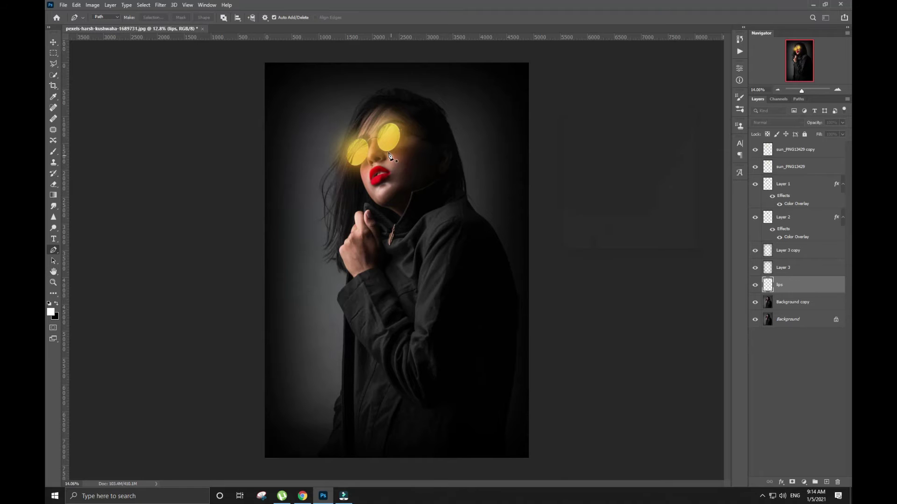
Lower the lips layer Fill to fade the red to a subtler tone
key(p)
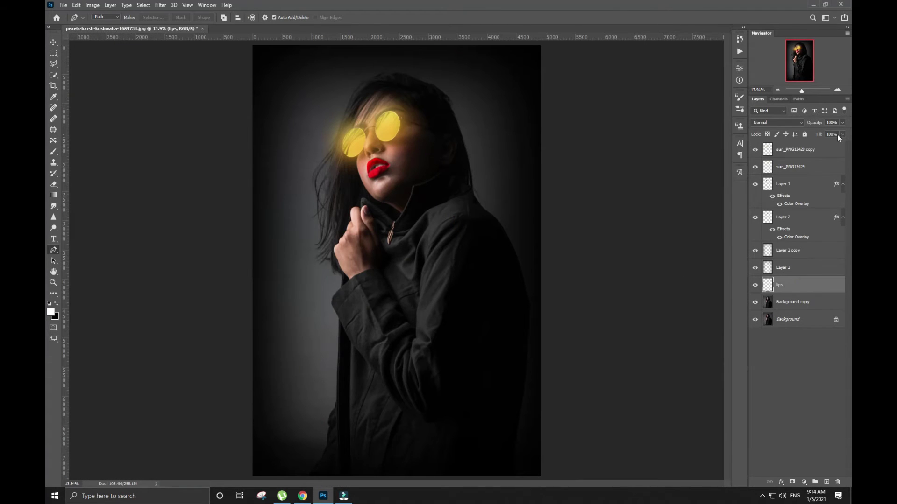
click(833, 134)
text(50)
key(Return)
scroll(409, 243, up, 5)
drag(821, 135, 802, 136)
scroll(463, 198, down, 5)
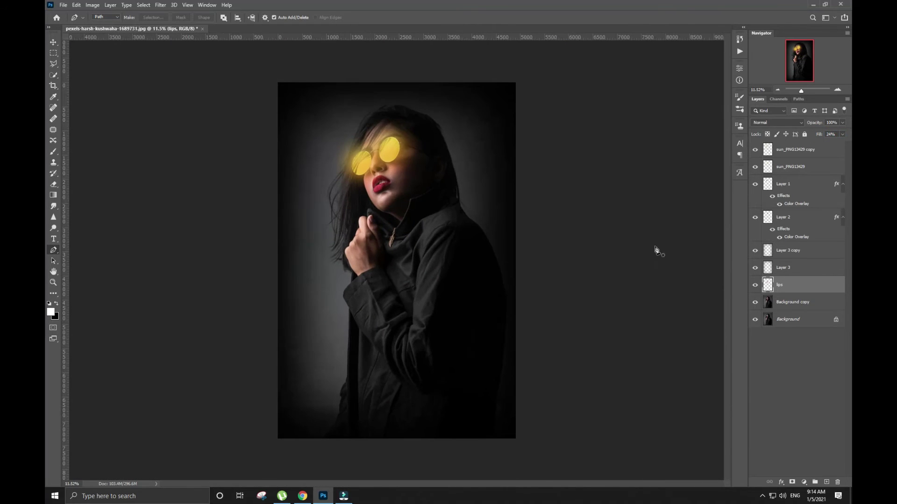
Move both sun glow layers above the lips and duplicate them
click(789, 149)
shift+click(790, 166)
drag(789, 167, 794, 277)
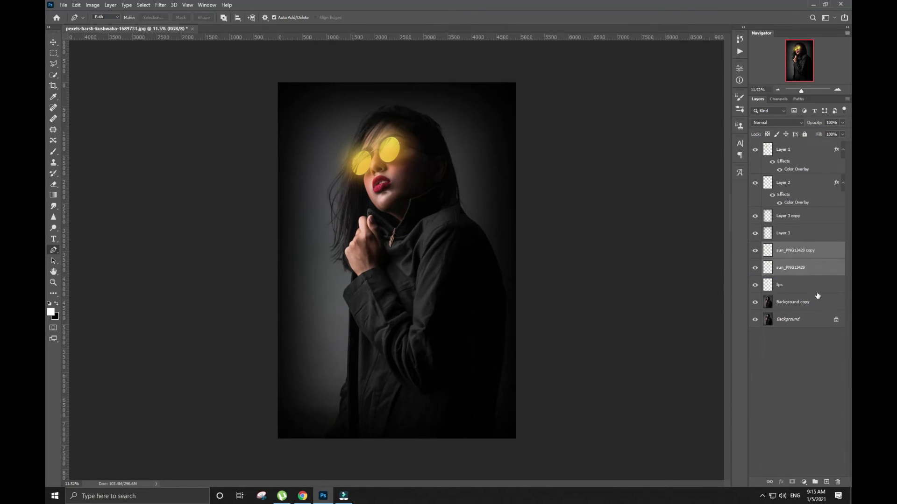
scroll(372, 175, up, 1)
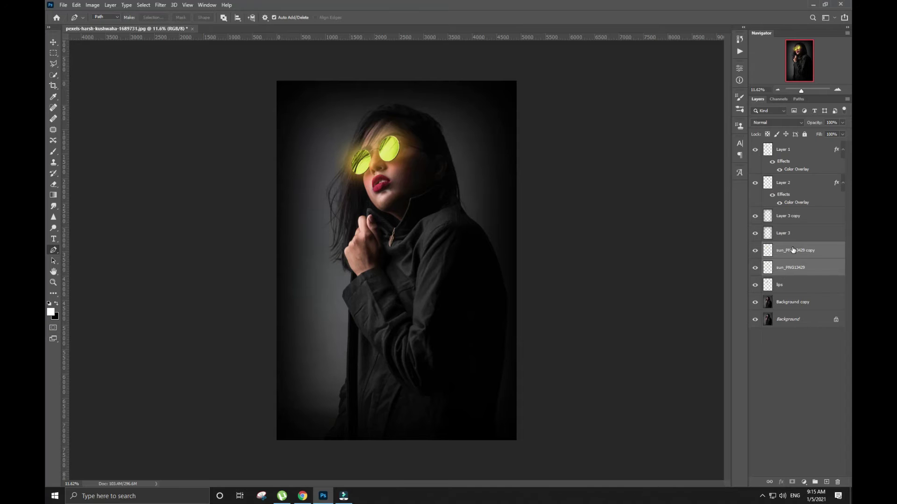
key(ctrl+j)
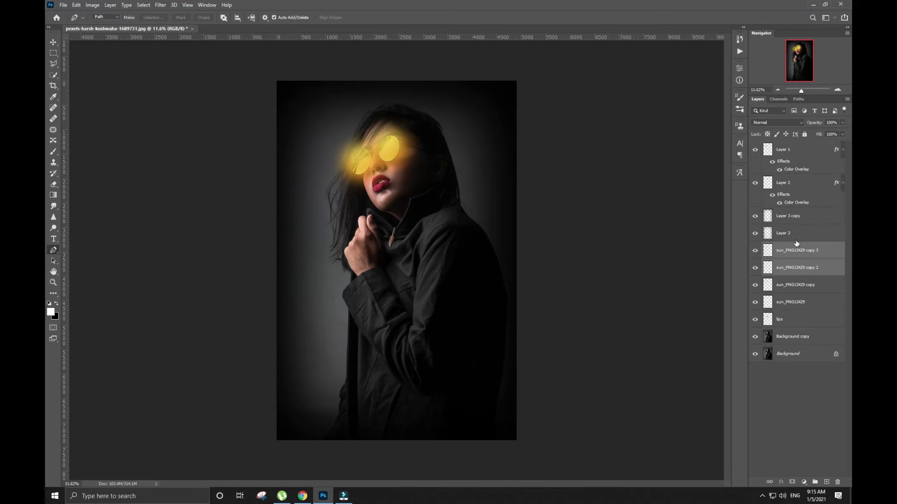
Move the sun glow layers to the top, enlarge them to about 367%, and set Fill to 8%
drag(797, 243, 771, 142)
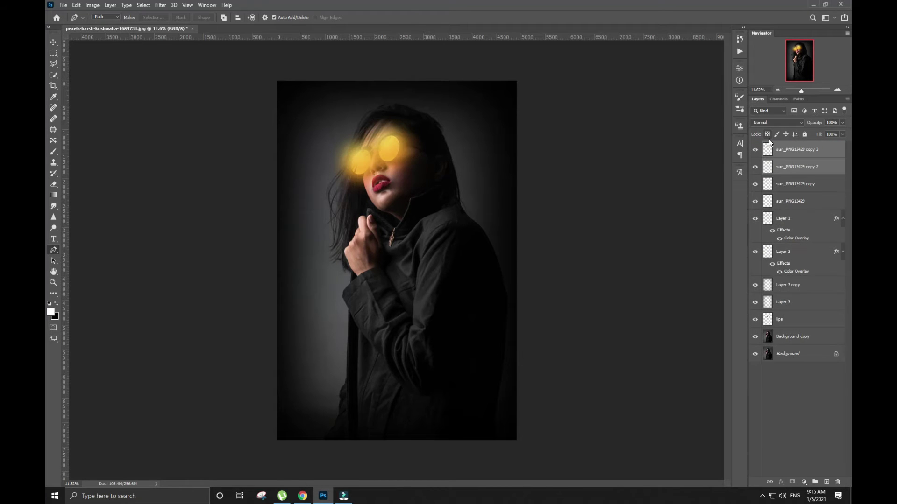
key(ctrl+t)
drag(426, 196, 574, 312)
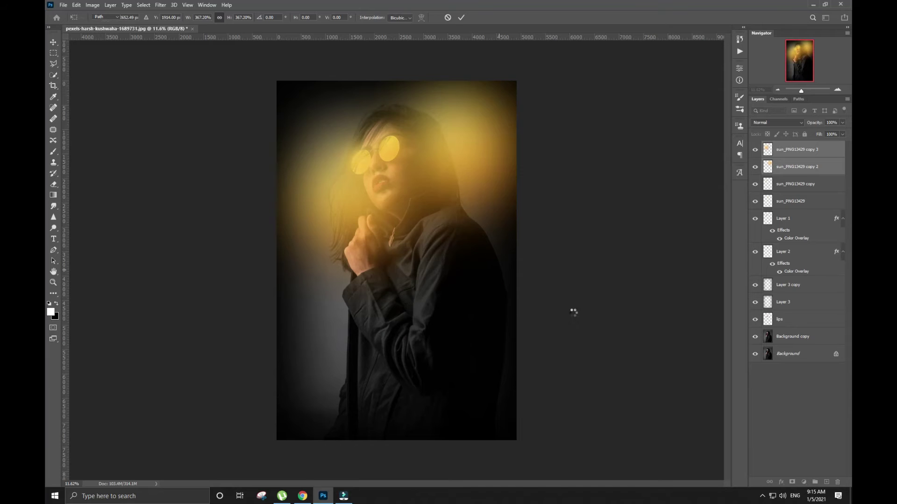
key(Return)
drag(819, 134, 787, 136)
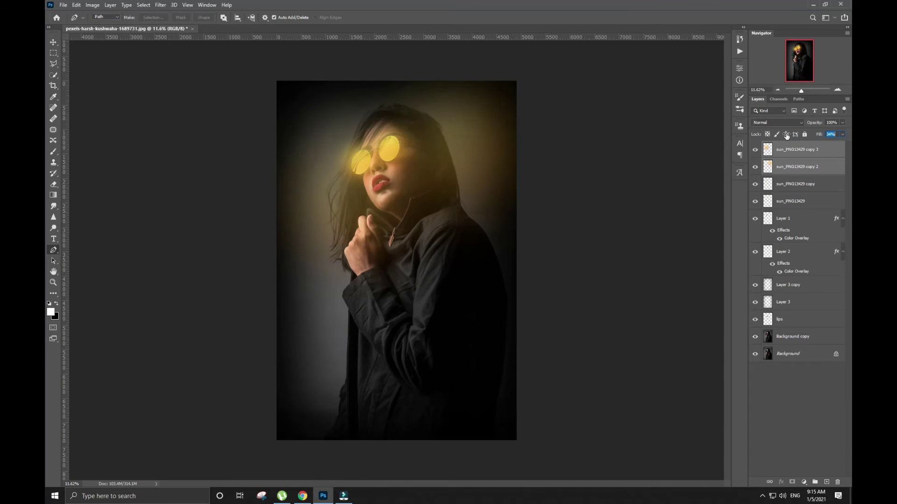
text(8)
key(Return)
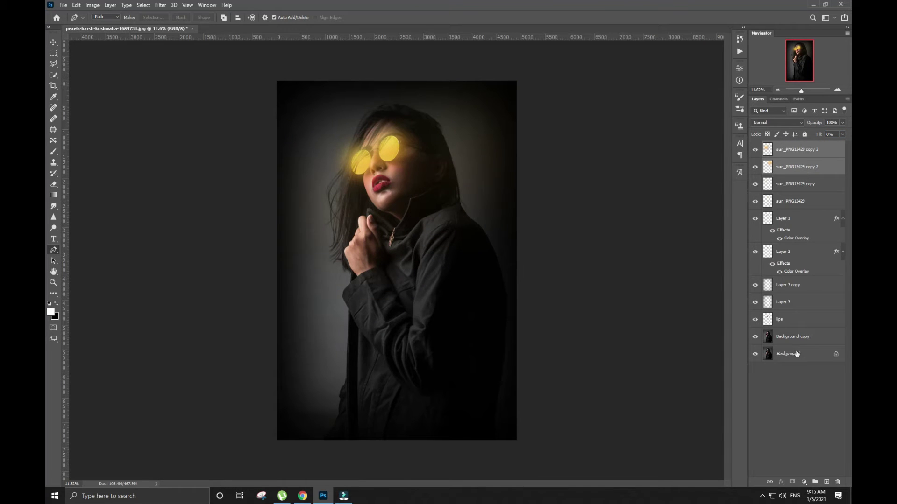
Flatten the image, then undo the flatten to restore the layers
right_click(797, 353)
click(790, 401)
scroll(390, 181, up, 1)
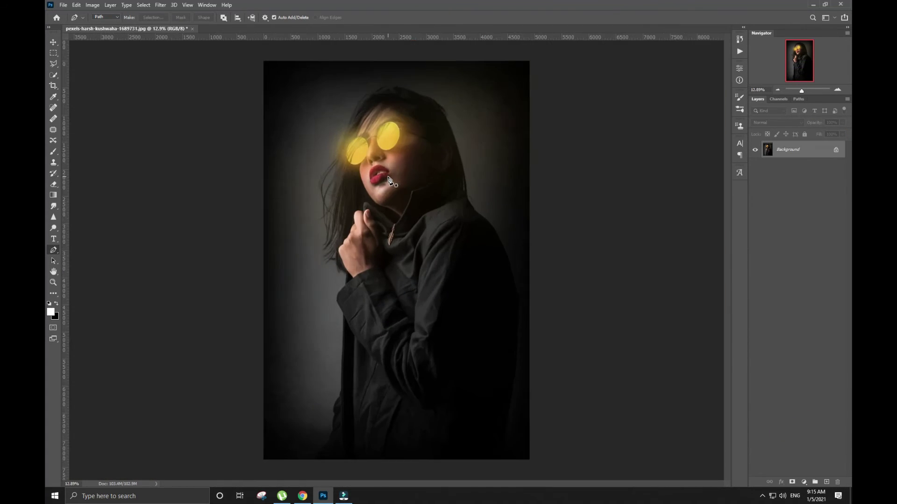
key(ctrl+z)
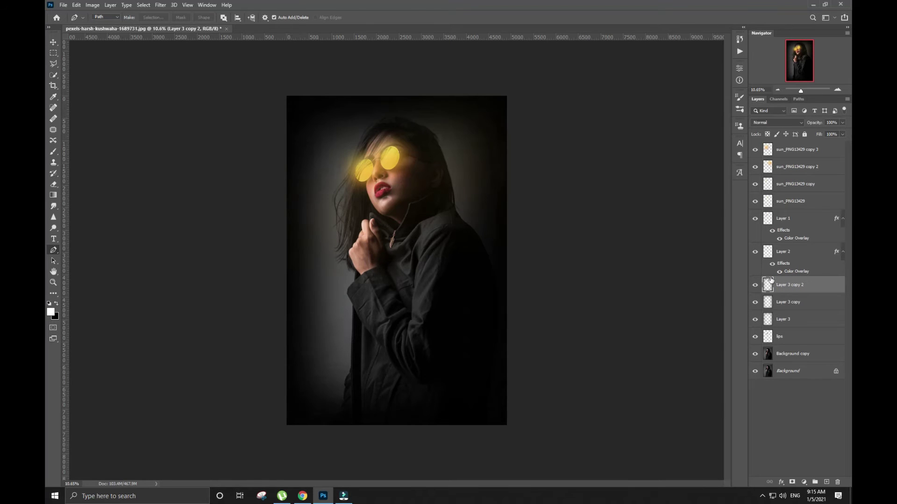
Scale the Layer 3 copy 2 frame down to about 78%
key(ctrl+t)
drag(506, 96, 484, 109)
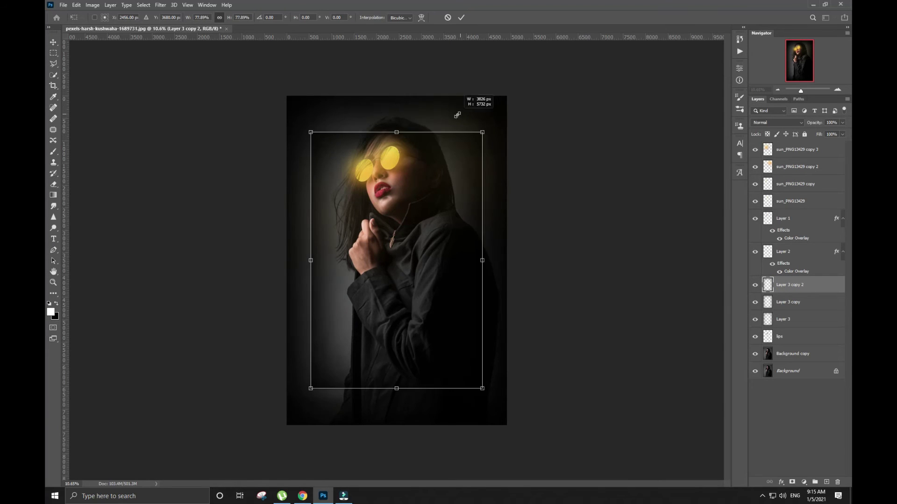
key(Return)
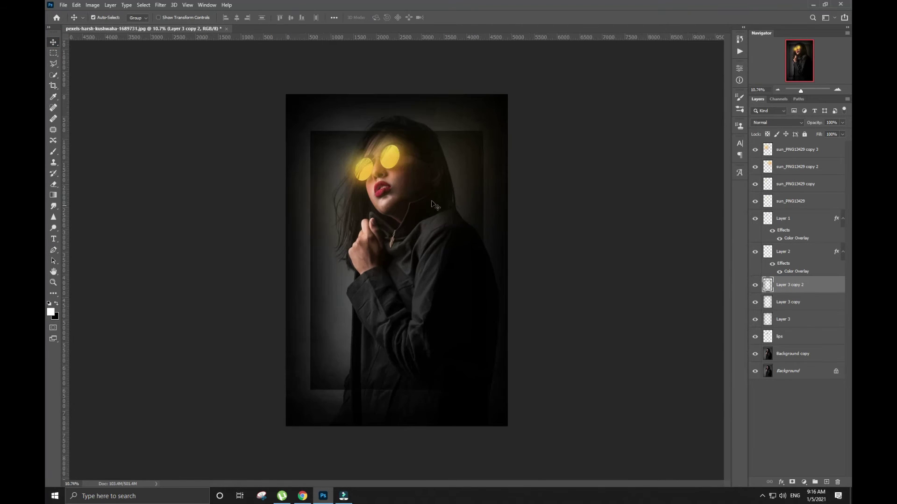
Nudge the inner frame up slightly and stamp all visible layers onto a new layer
click(470, 160)
click(787, 285)
drag(429, 163, 428, 144)
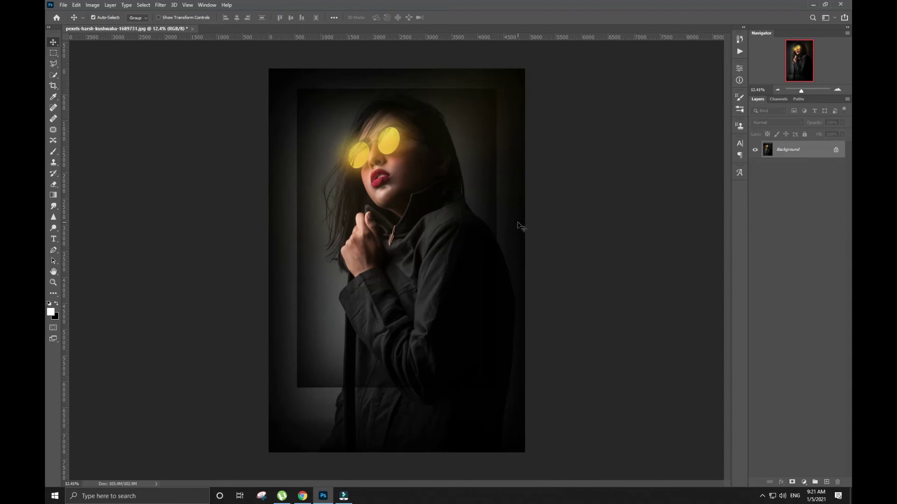
key(ctrl+j)
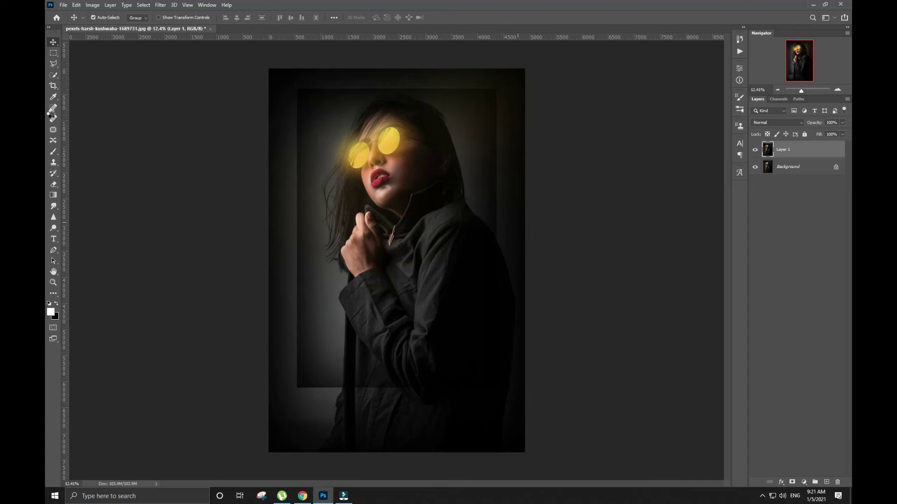
In Camera Raw, try Auto and a warmer temperature, then reset temperature and vibrance to zero
key(ctrl+shift+a)
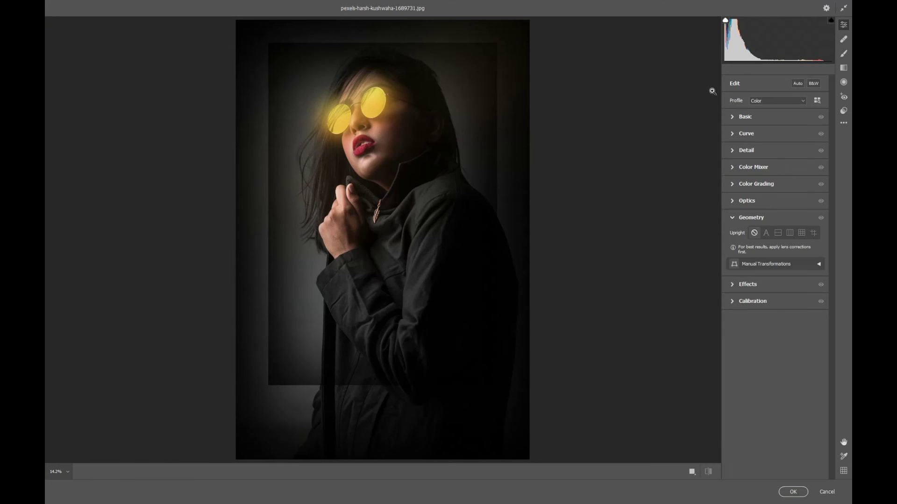
click(796, 84)
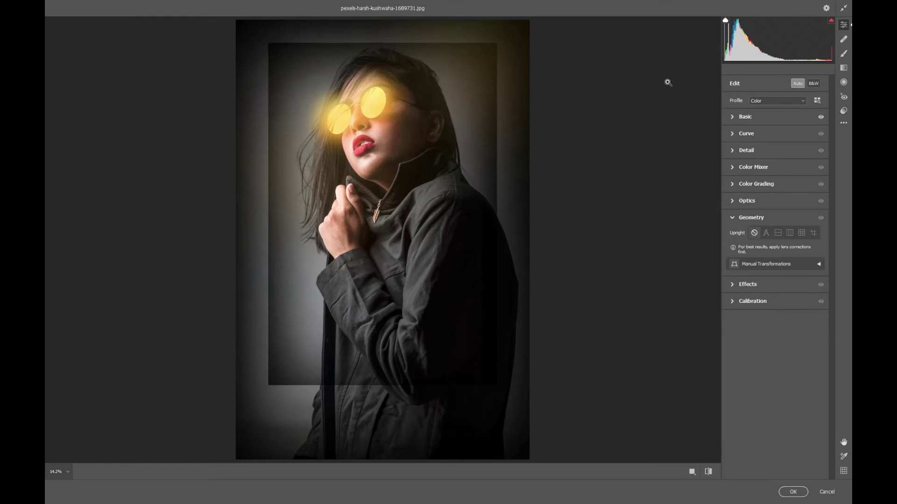
key(ctrl+z)
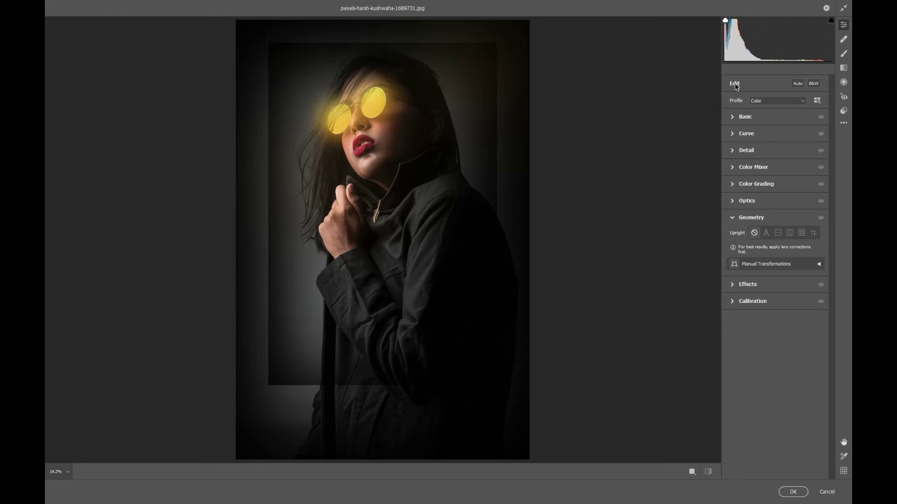
click(732, 117)
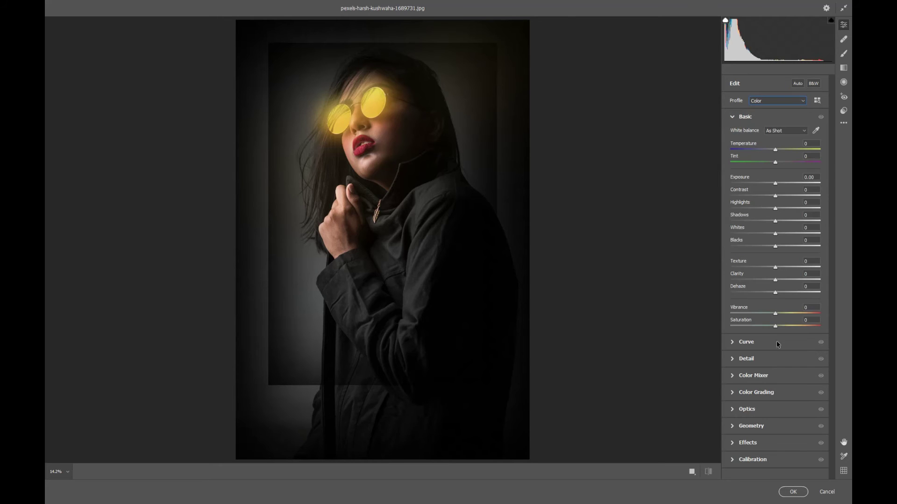
drag(778, 159, 789, 156)
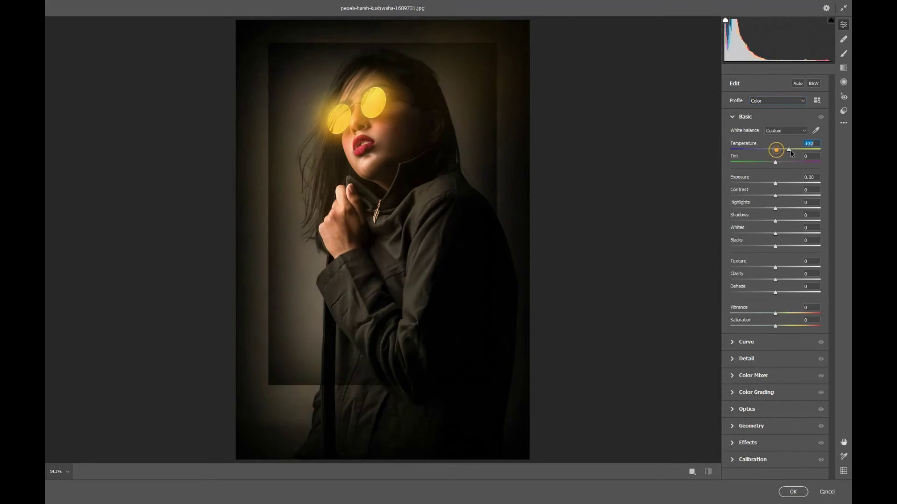
double_click(789, 161)
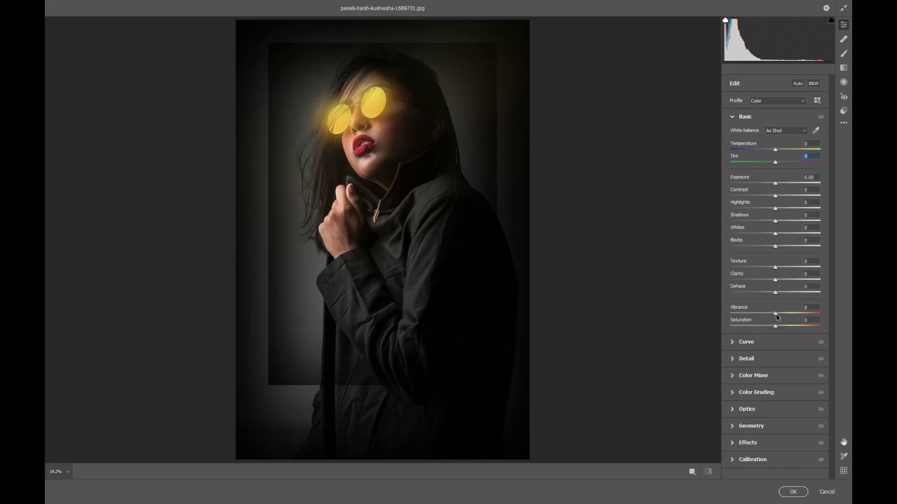
click(811, 321)
Browse the Detail, Color Grading and Color Mixer panels, then experiment with red and overall curve points
click(732, 359)
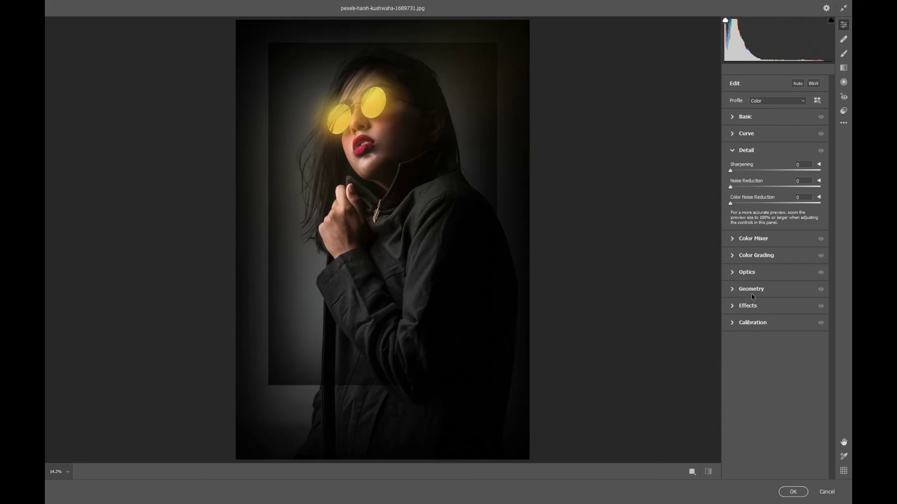
click(732, 151)
click(732, 184)
click(733, 167)
click(732, 133)
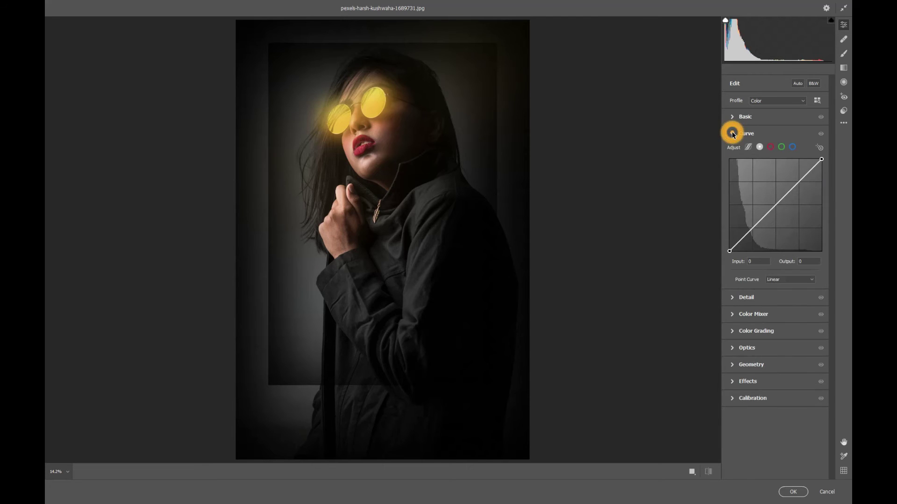
click(770, 147)
click(777, 202)
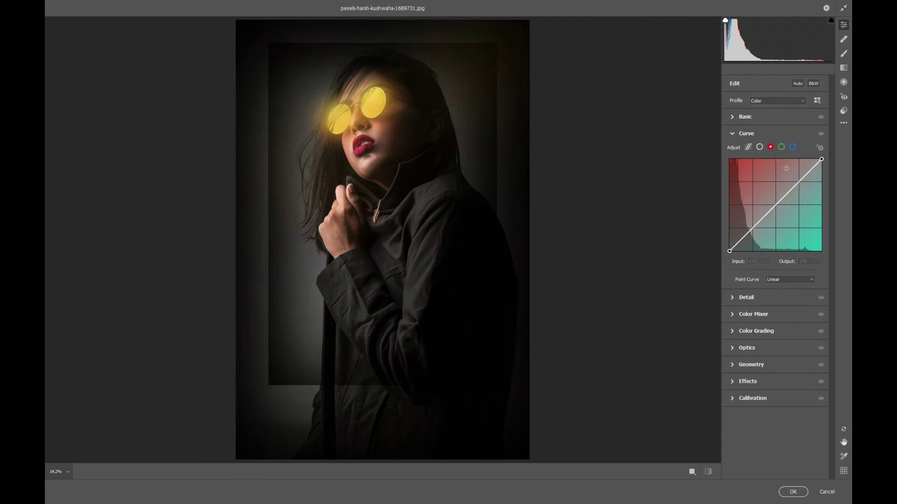
click(759, 147)
mouse_move(778, 204)
mouse_down()
mouse_move(793, 229)
mouse_move(780, 188)
mouse_up()
double_click(774, 199)
Lower the blue channel curve, nudge the red curve slightly down, and apply the Camera Raw edits
click(770, 148)
click(793, 146)
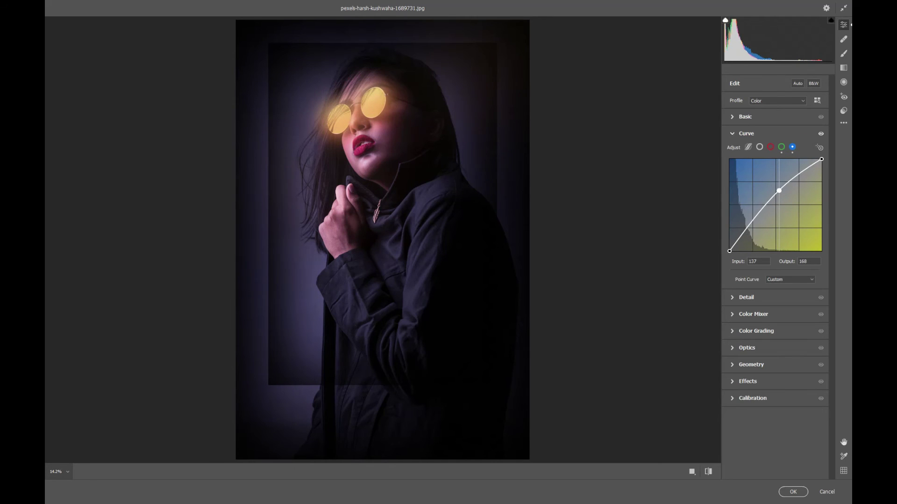
drag(776, 193, 779, 205)
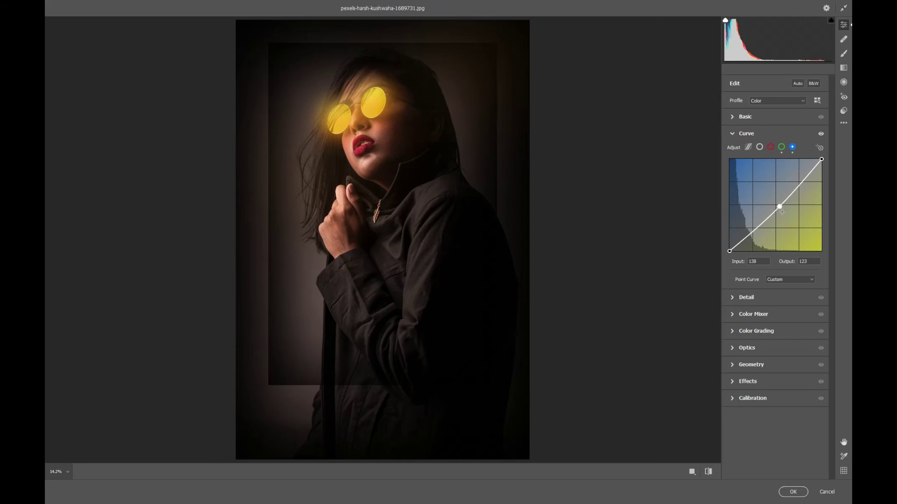
click(770, 147)
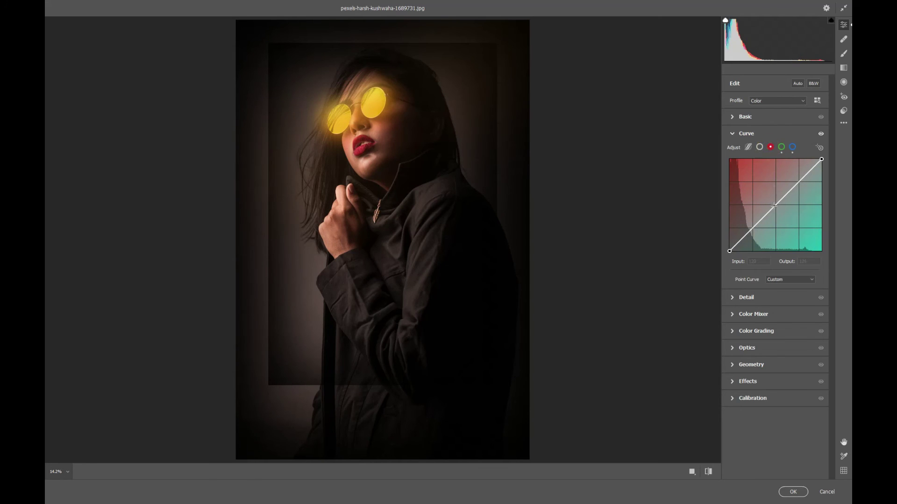
drag(776, 207, 773, 209)
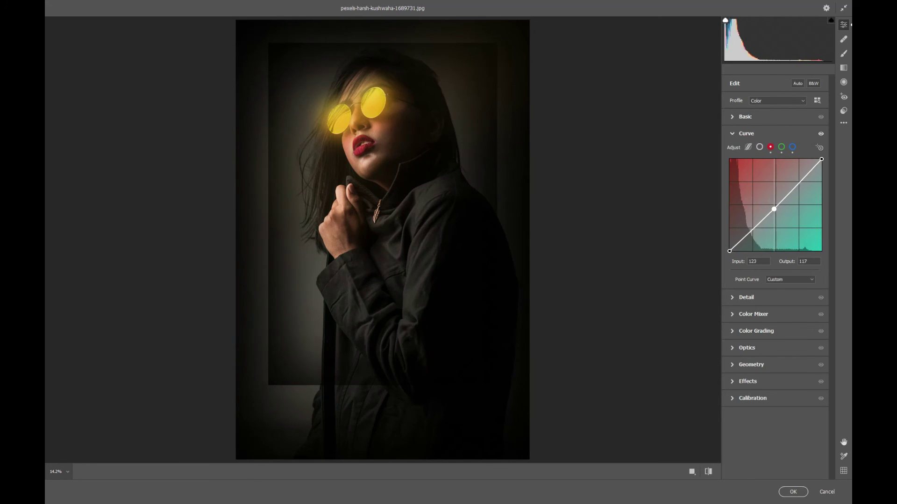
click(792, 492)
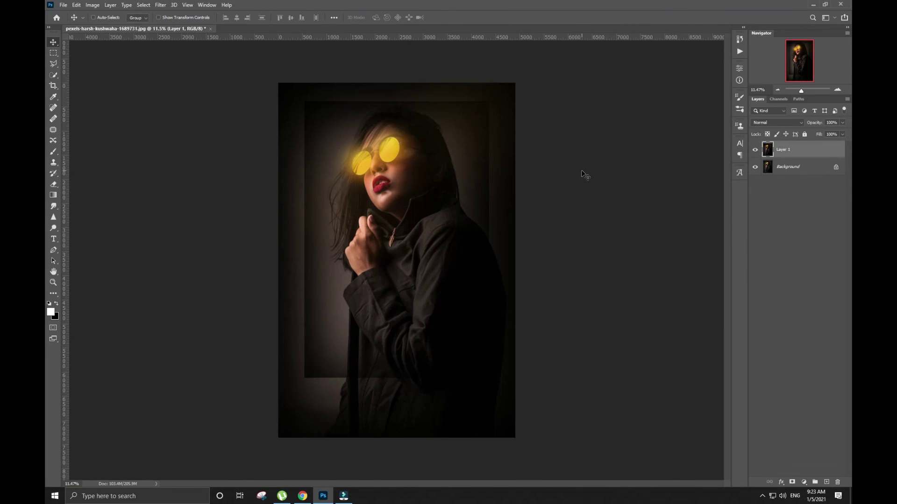
Apply a Color Lookup using the Kodak 5218 Kodak 2395 3DLUT and adjust the layer's fill
click(93, 4)
mouse_move(105, 26)
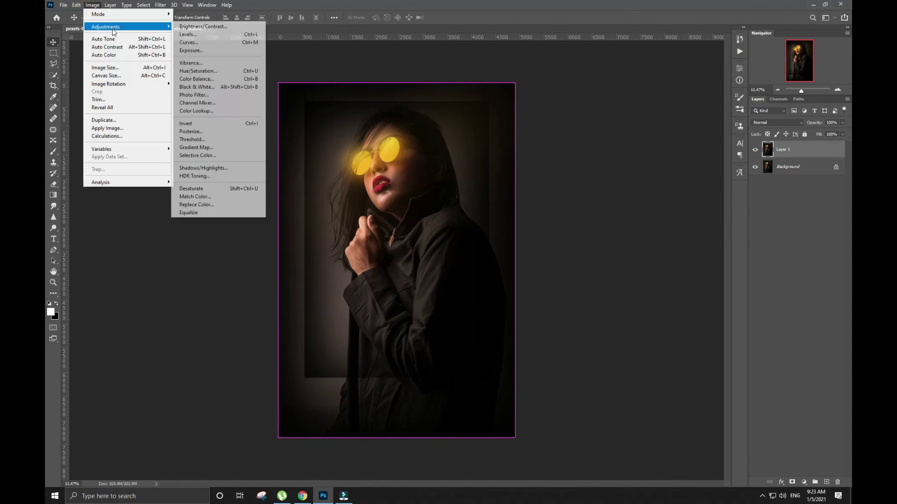
click(196, 111)
click(694, 93)
click(675, 282)
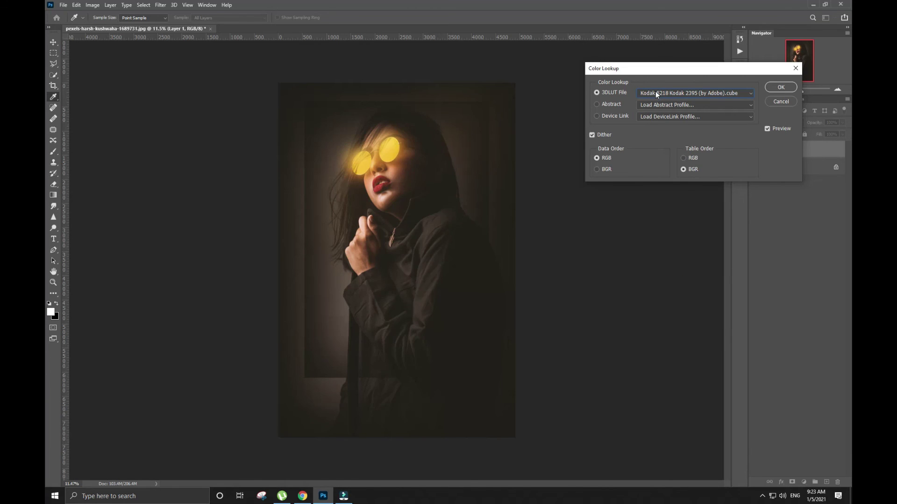
key(Up)
key(Up)
key(Up)
key(Up)
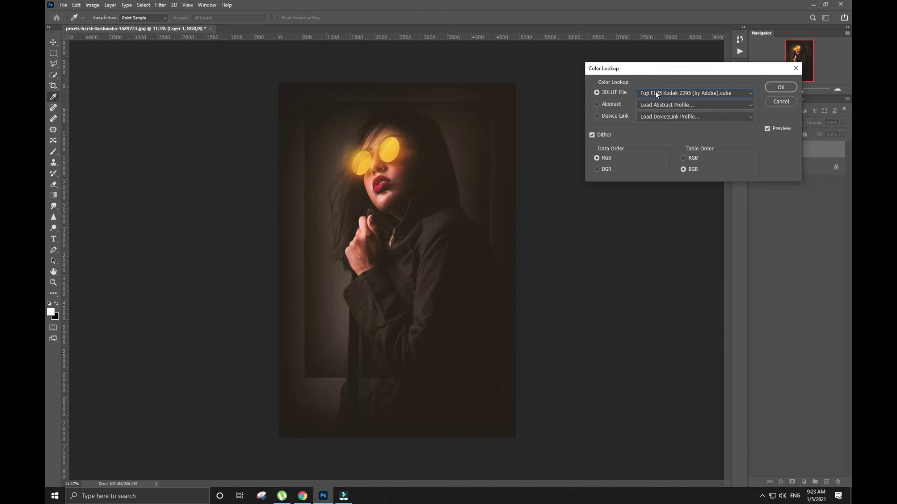
key(Up)
key(Up)
key(Up)
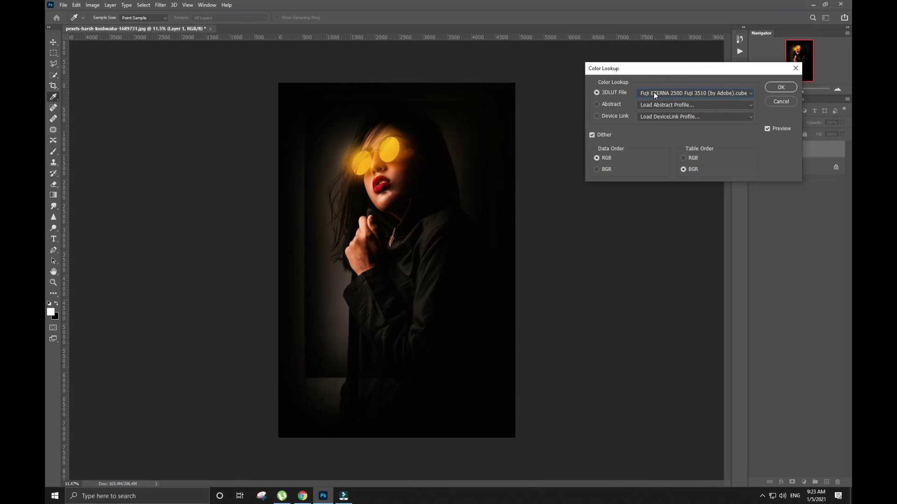
click(781, 87)
mouse_move(820, 135)
mouse_down()
mouse_move(757, 135)
mouse_move(784, 135)
mouse_up()
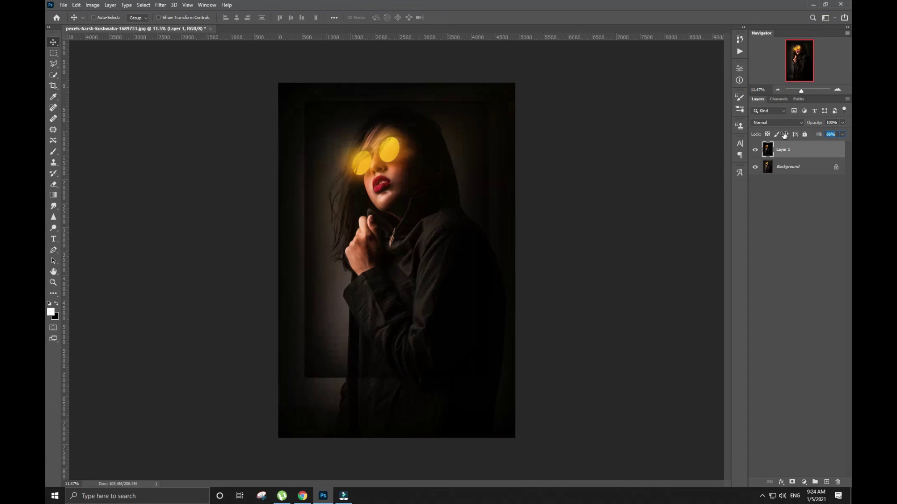
Apply the Kodak 5218 Kodak 2395 Color Lookup a second time and adjust the fill again
click(93, 5)
click(219, 110)
click(694, 93)
click(696, 234)
click(774, 90)
click(813, 136)
Merge Layer 1 into the background and place the original photo as an embedded layer
key(ctrl+e)
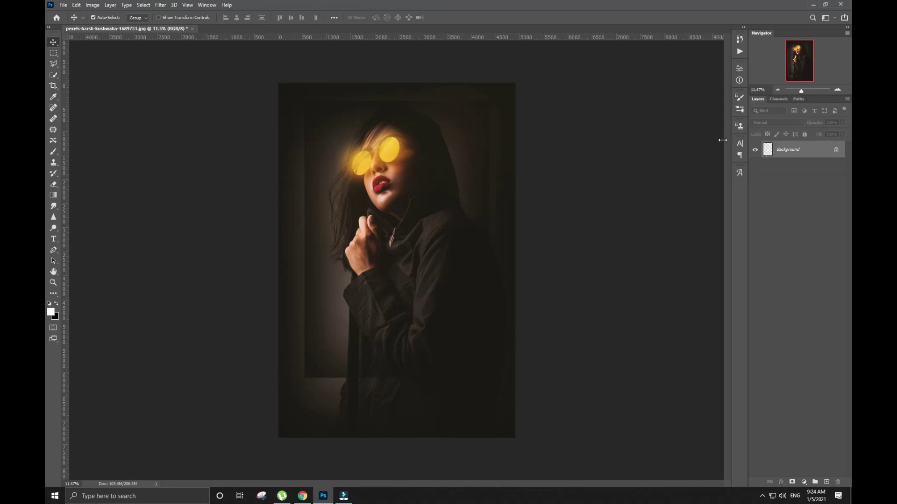
click(64, 4)
click(93, 157)
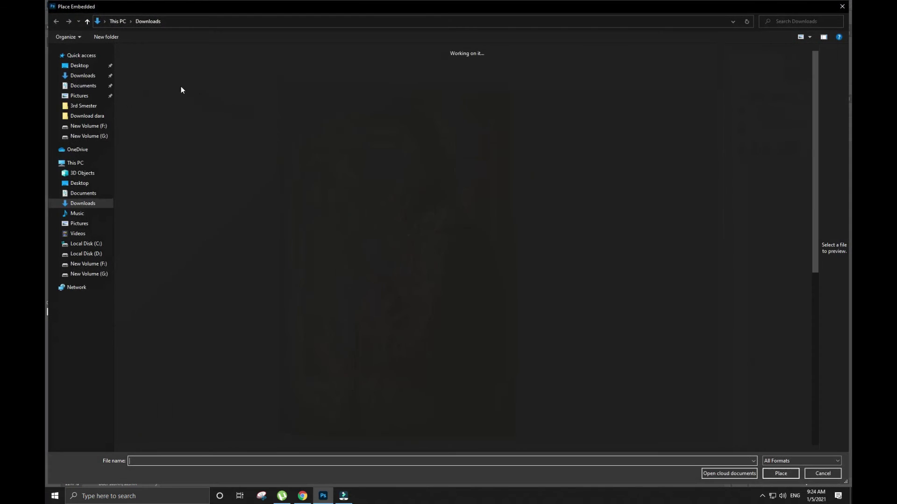
key(Return)
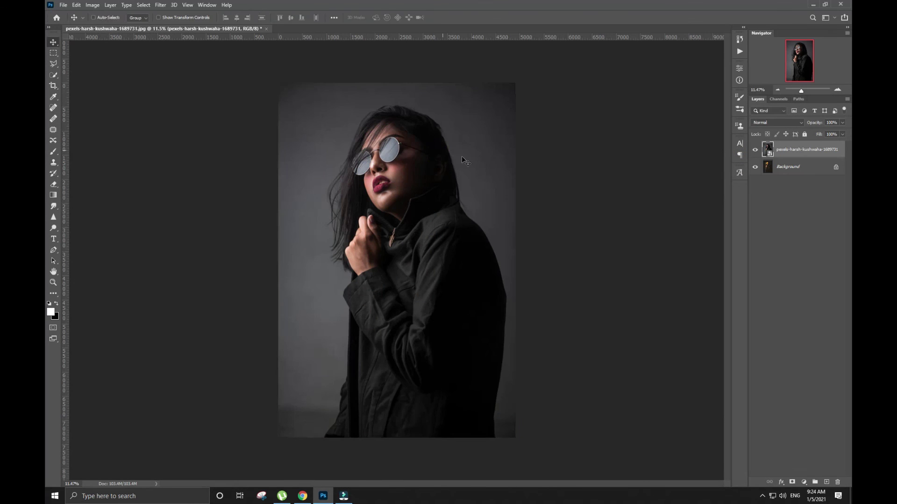
Widen the canvas to the right and move the original photo into the right half
key(c)
drag(513, 261, 641, 260)
click(54, 42)
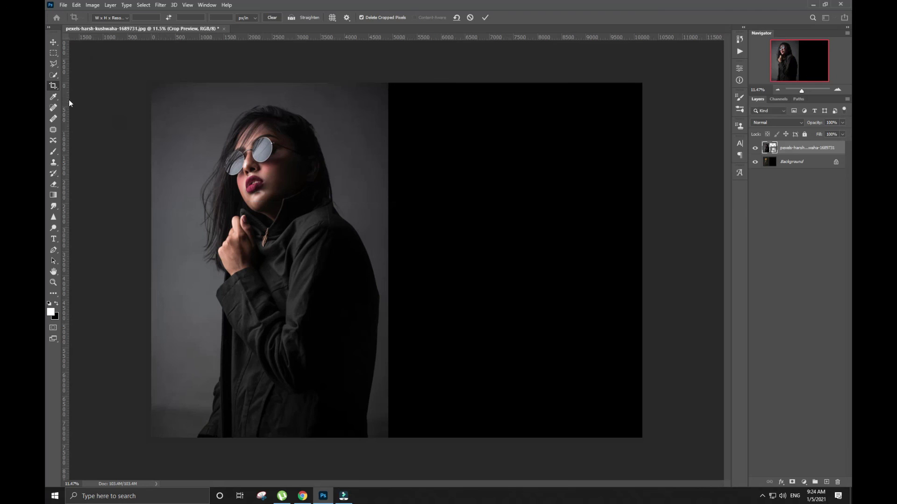
drag(253, 181, 524, 197)
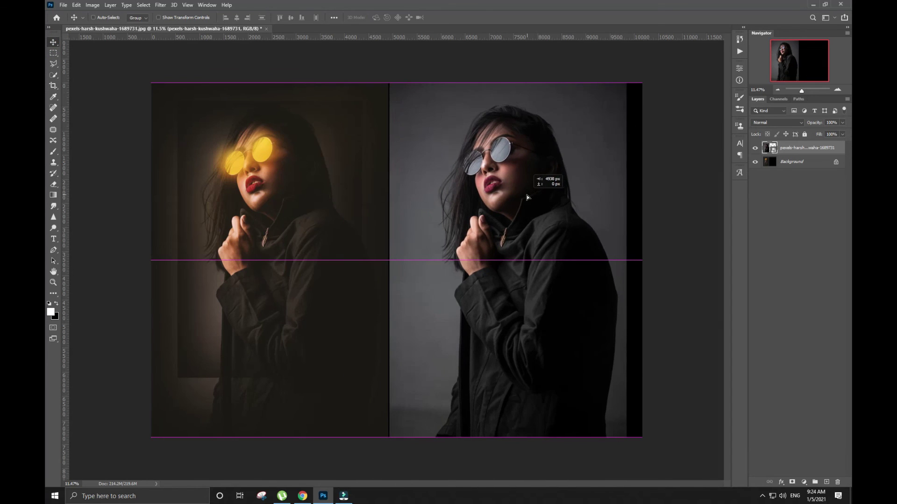
Crop in the right edge to trim away the black strip
key(c)
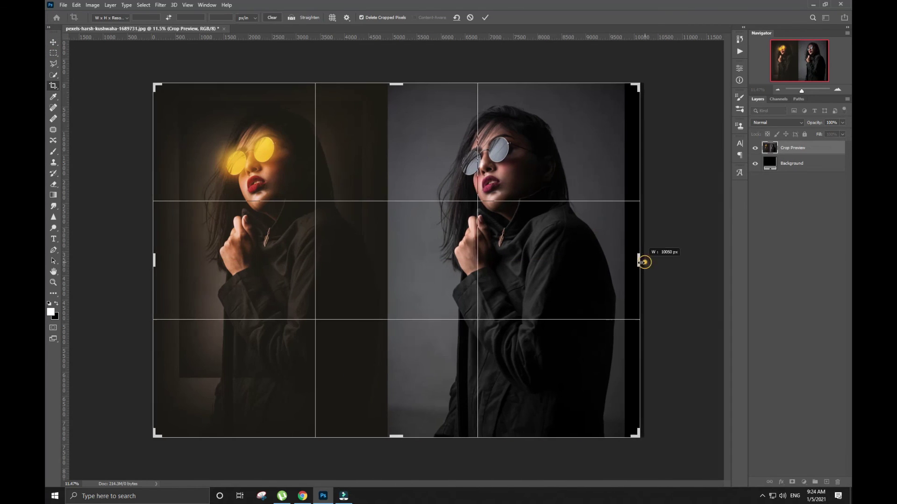
drag(644, 260, 623, 261)
key(Return)
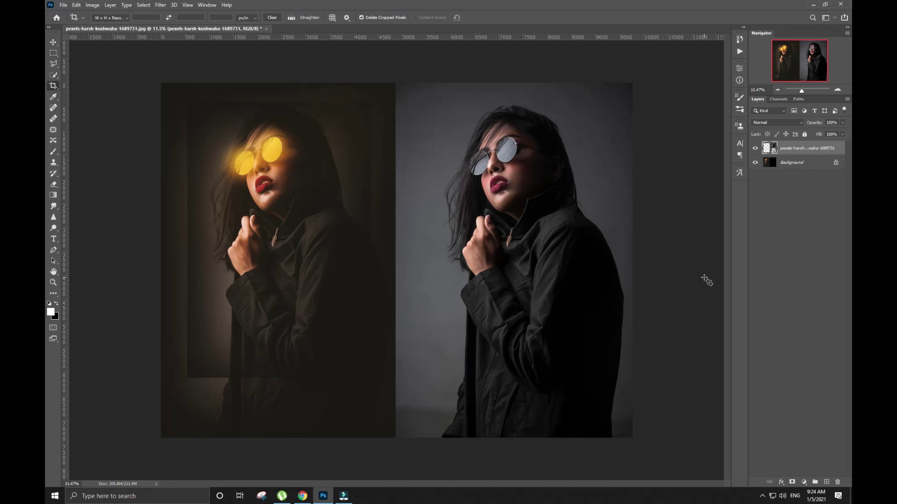
click(815, 4)
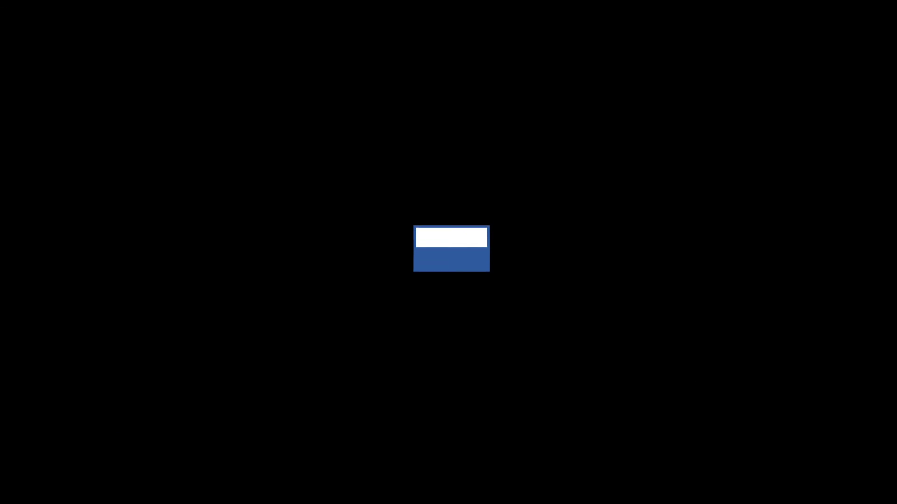